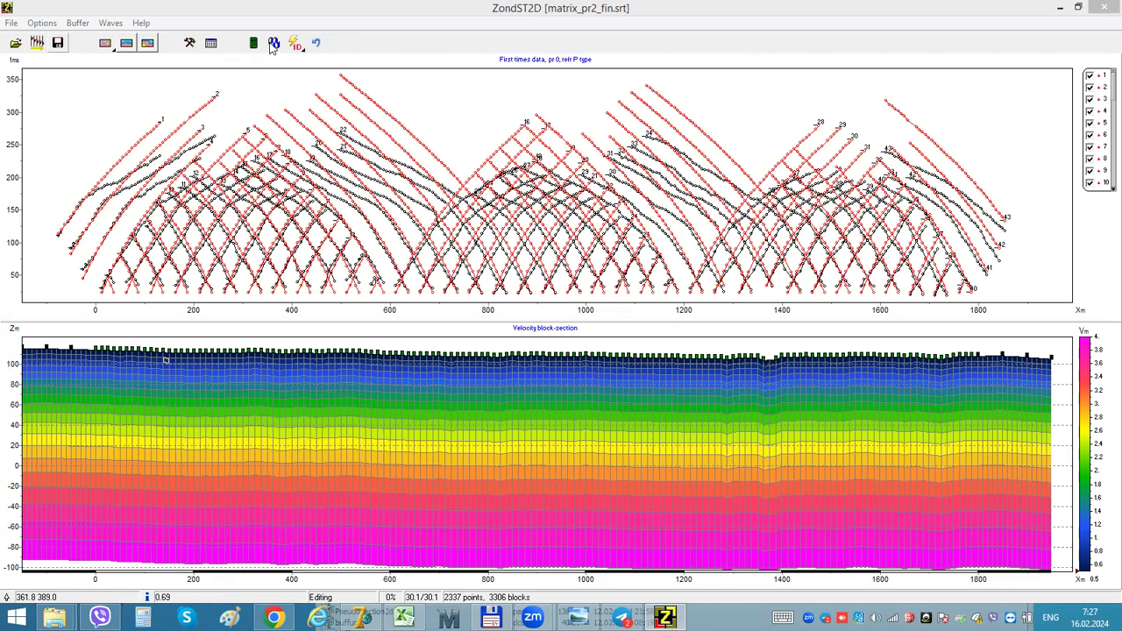
Re-invert the first-arrival times with smoothing optimisation, stopping at about 1.8% RMS.
left_click(273, 43)
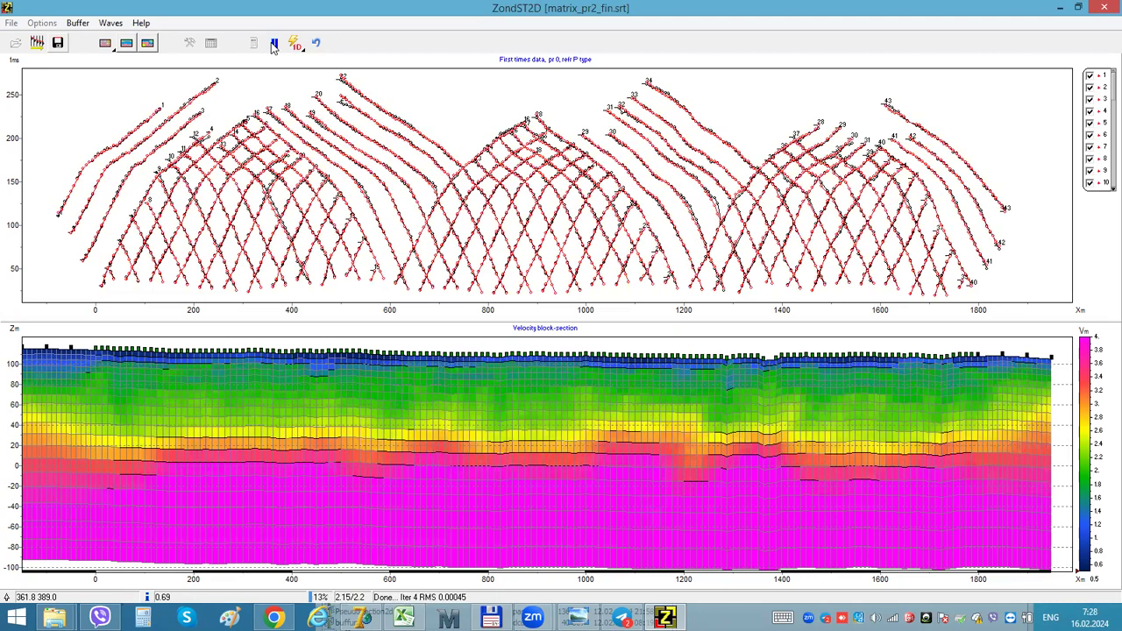
left_click(274, 44)
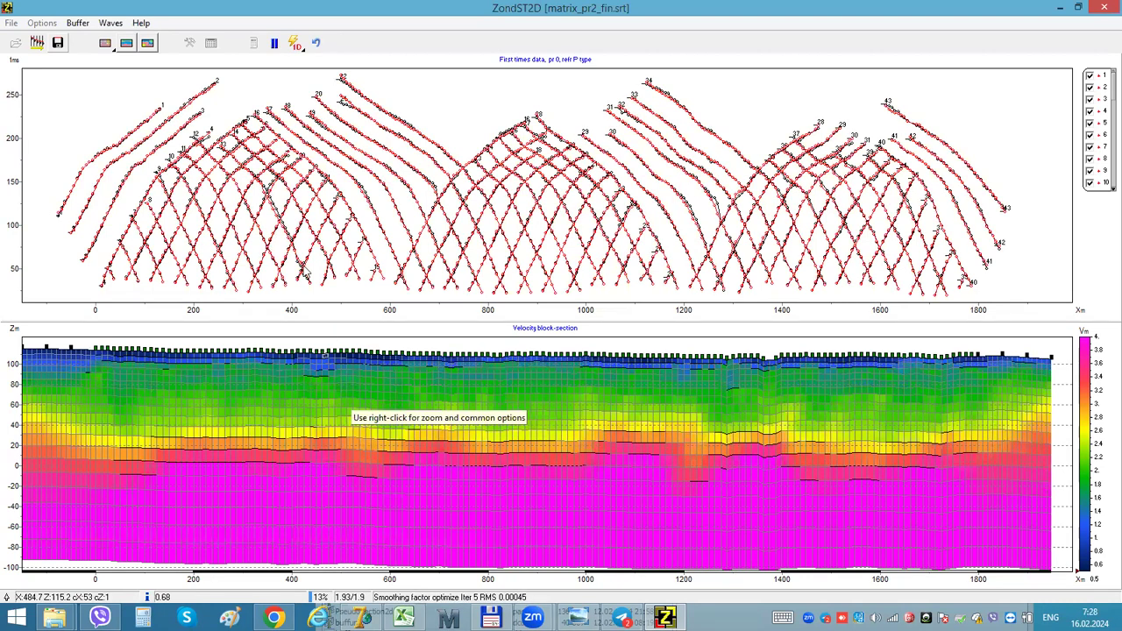
left_click(274, 44)
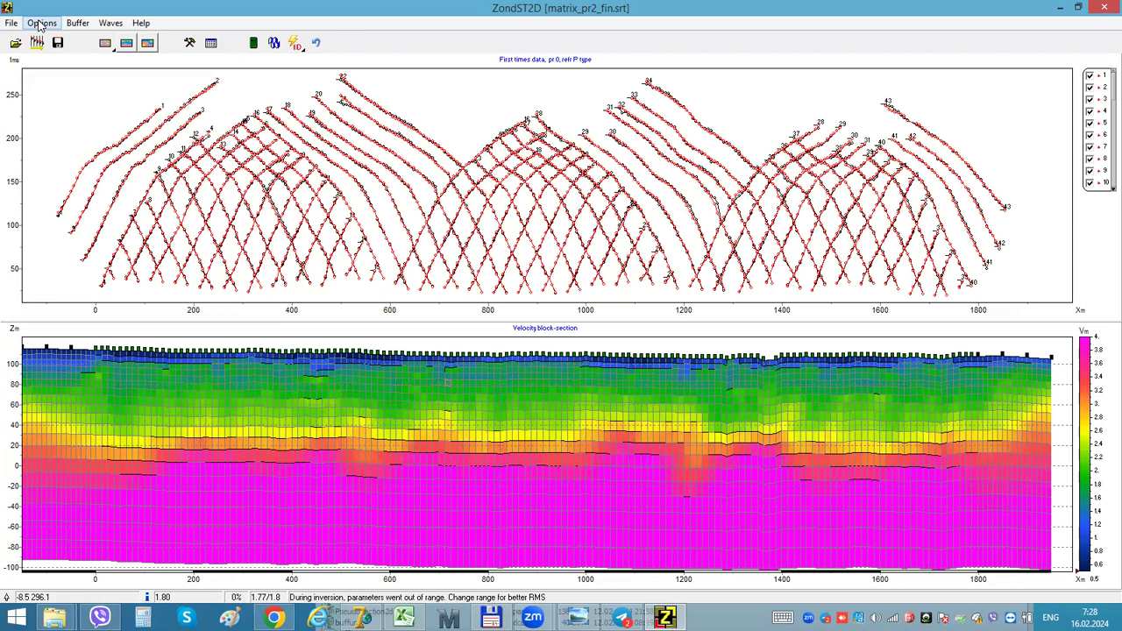
Switch the model display to a contour section.
left_click(38, 24)
mouse_move(59, 109)
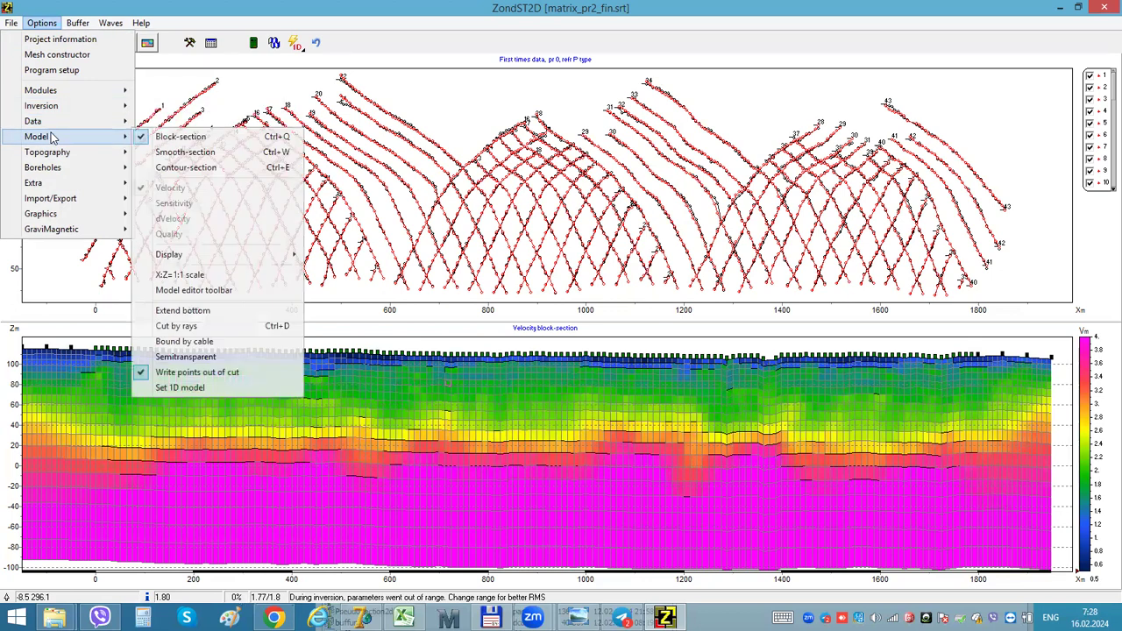
left_click(186, 168)
Preview the dVelocity gradient section, then return to the plain velocity section.
left_click(41, 23)
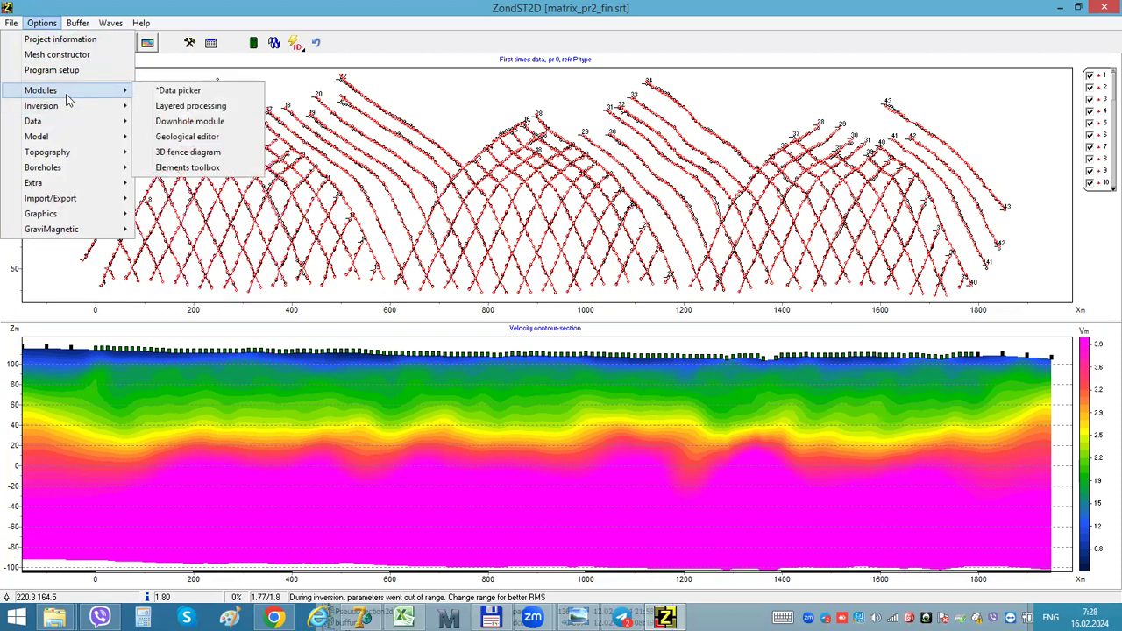
mouse_move(57, 137)
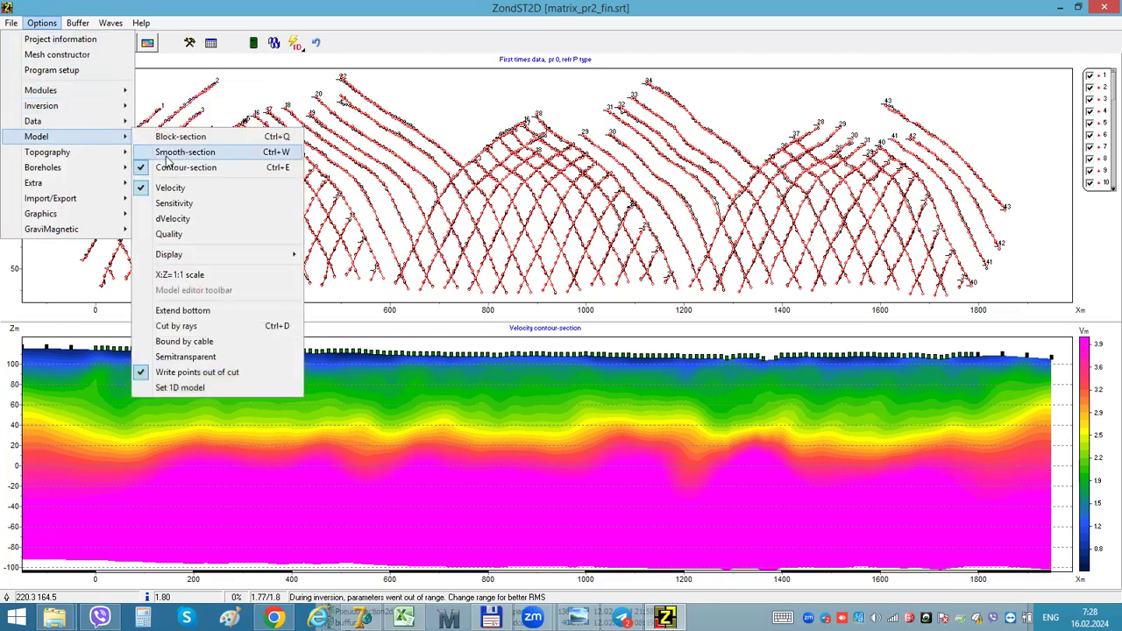
left_click(193, 218)
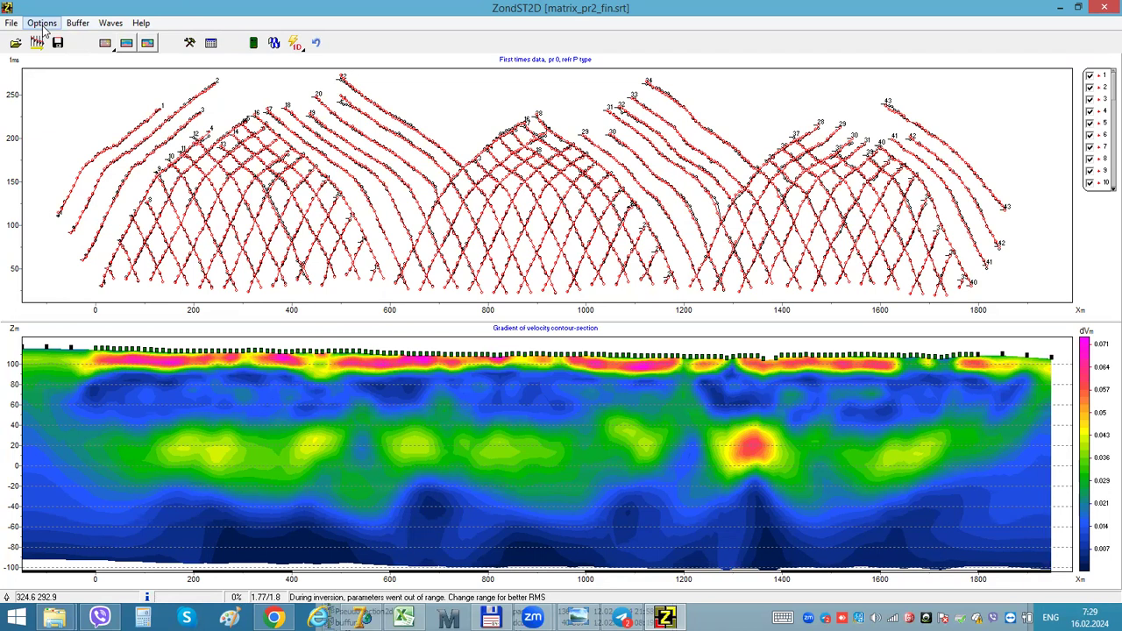
left_click(42, 23)
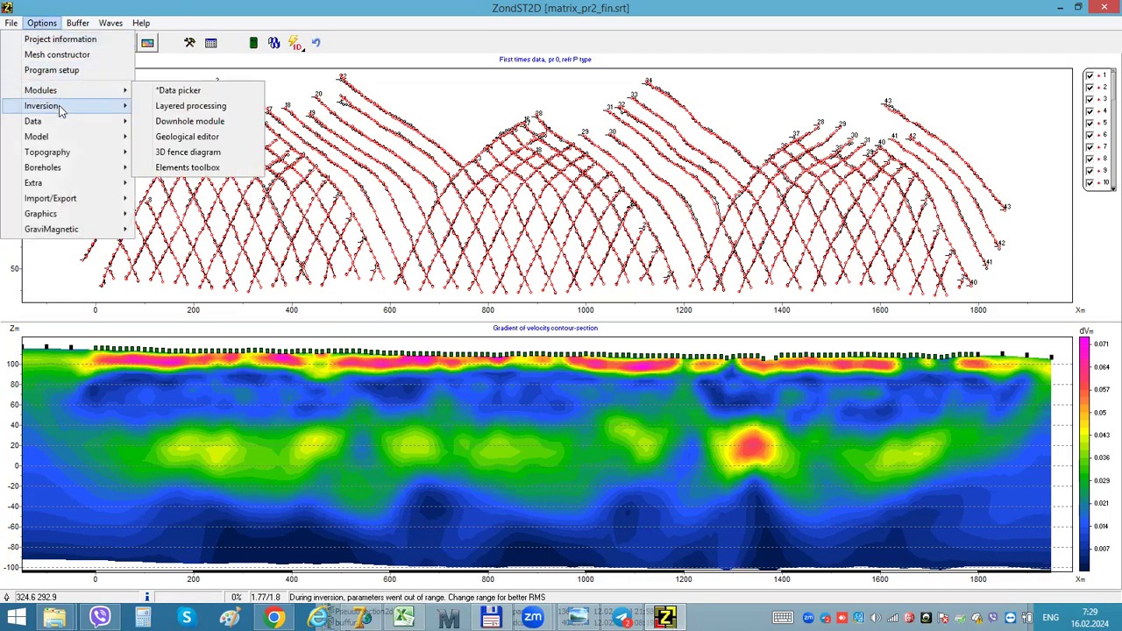
mouse_move(61, 110)
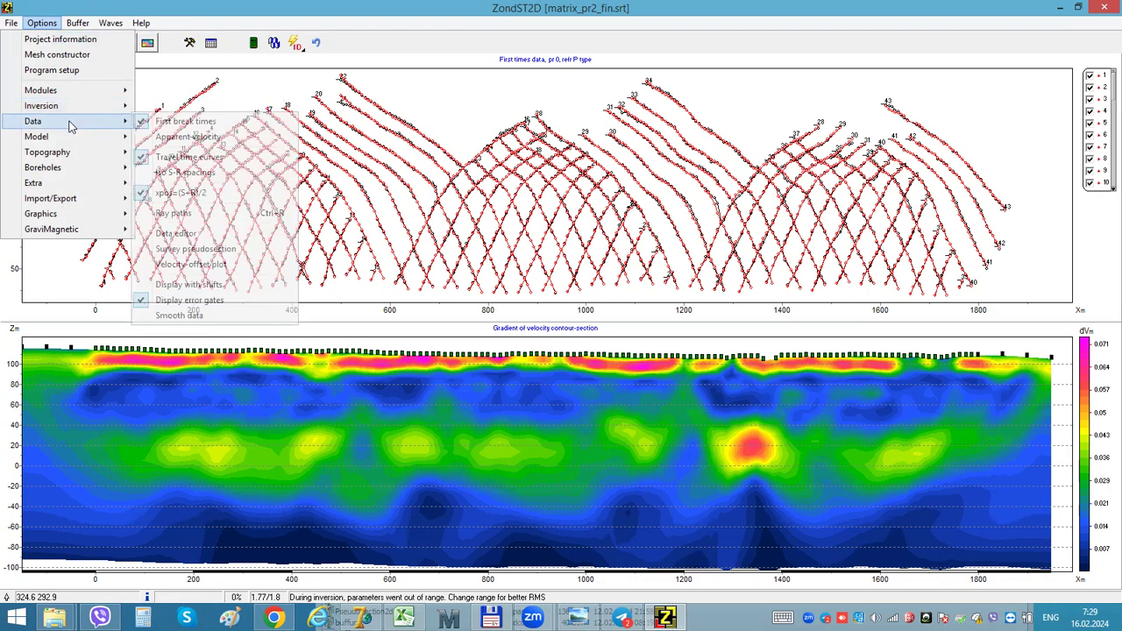
mouse_move(70, 140)
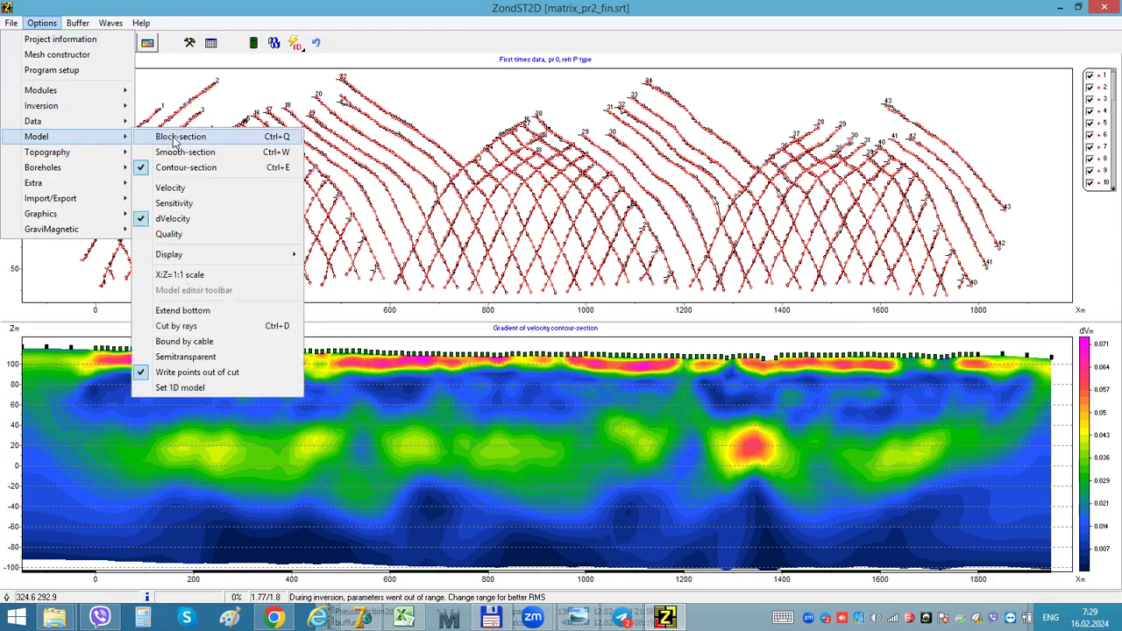
left_click(180, 187)
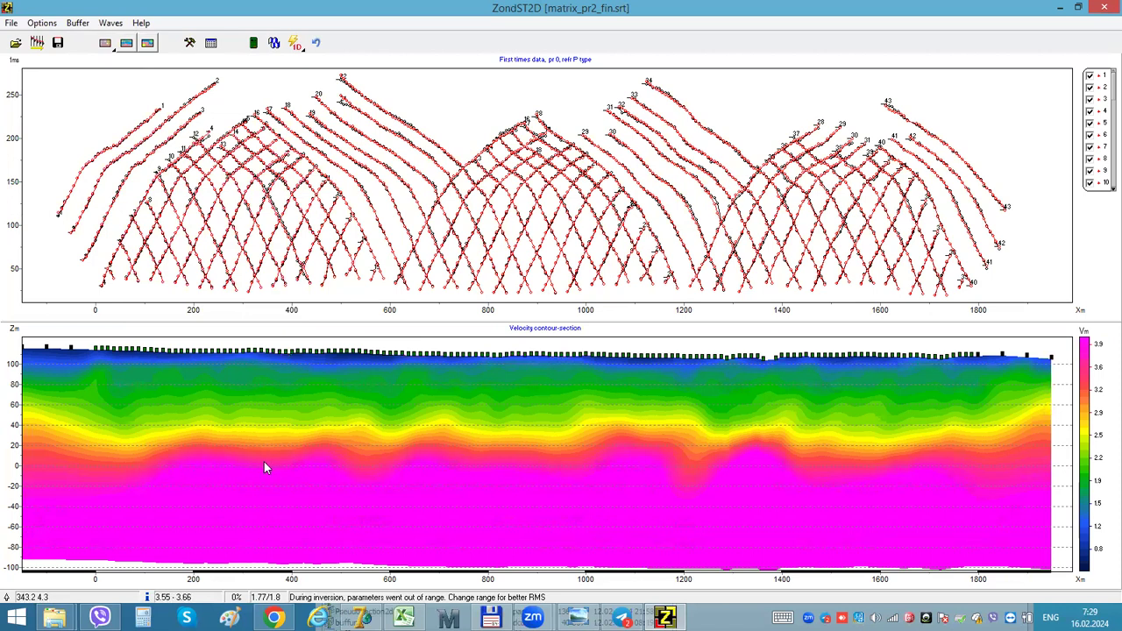
left_click(311, 465)
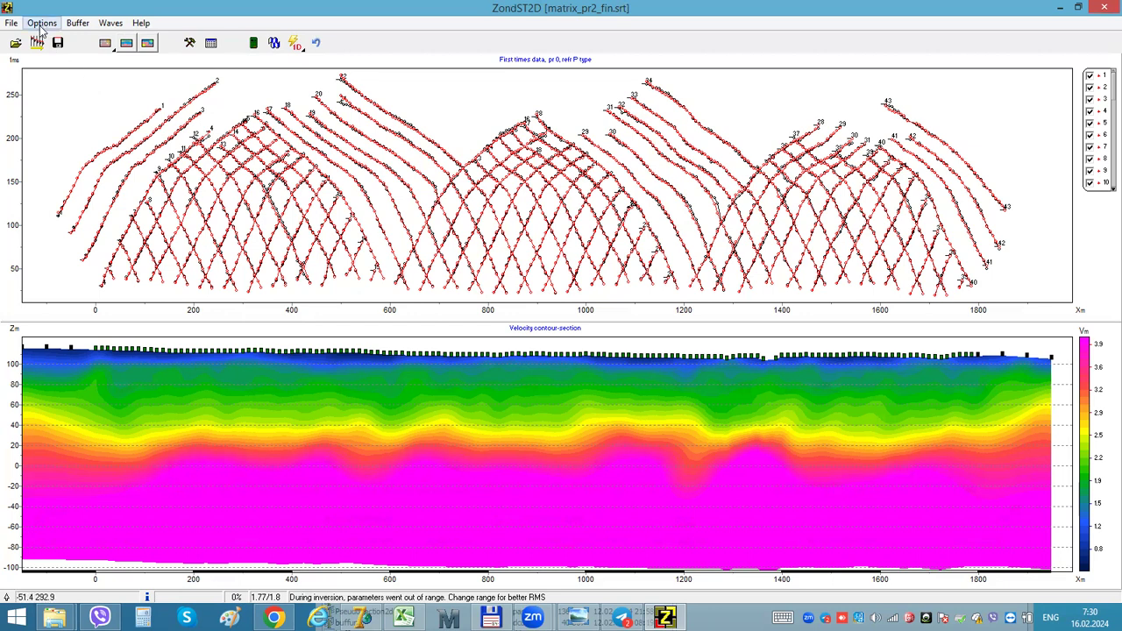
Trace and keep two boundaries: one along the deep contour near 0 m, one near 90 m.
left_click(41, 26)
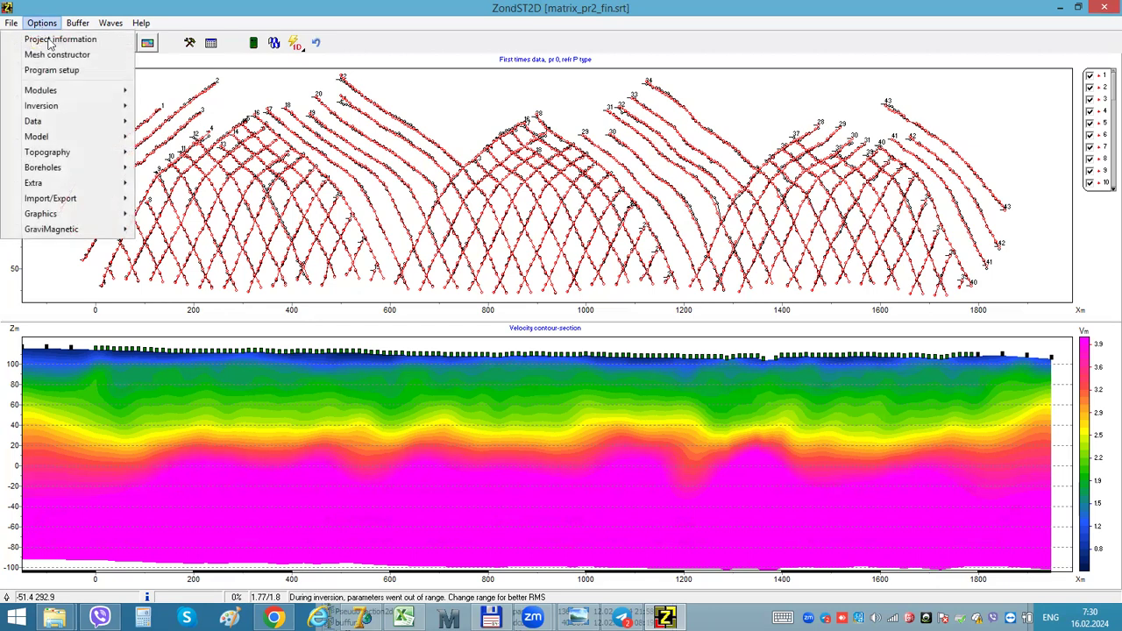
mouse_move(64, 95)
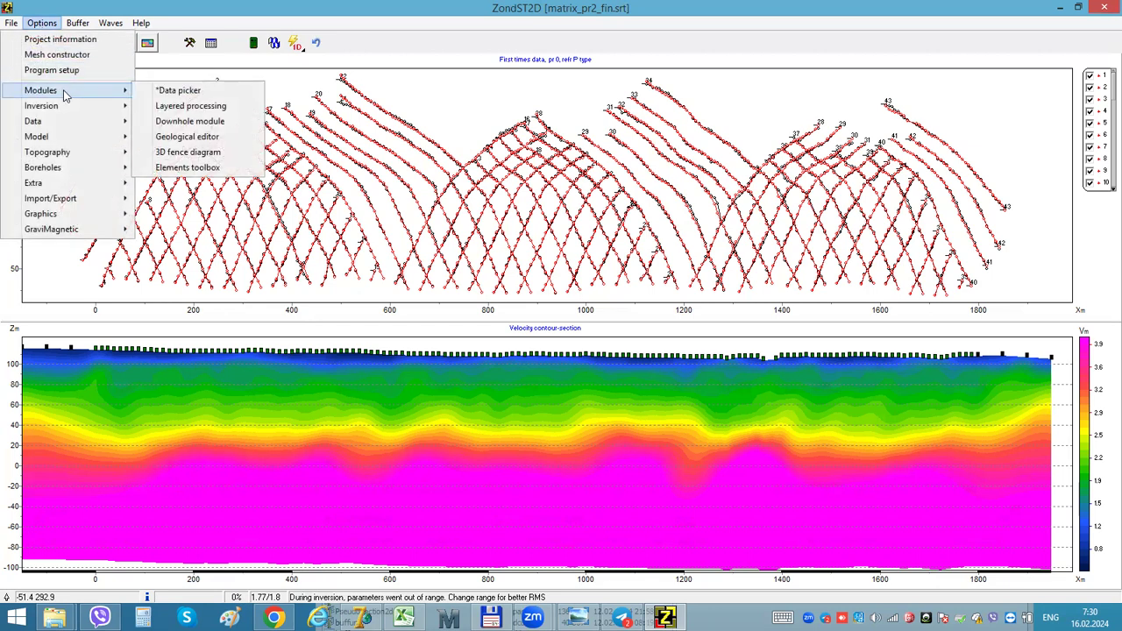
mouse_move(128, 106)
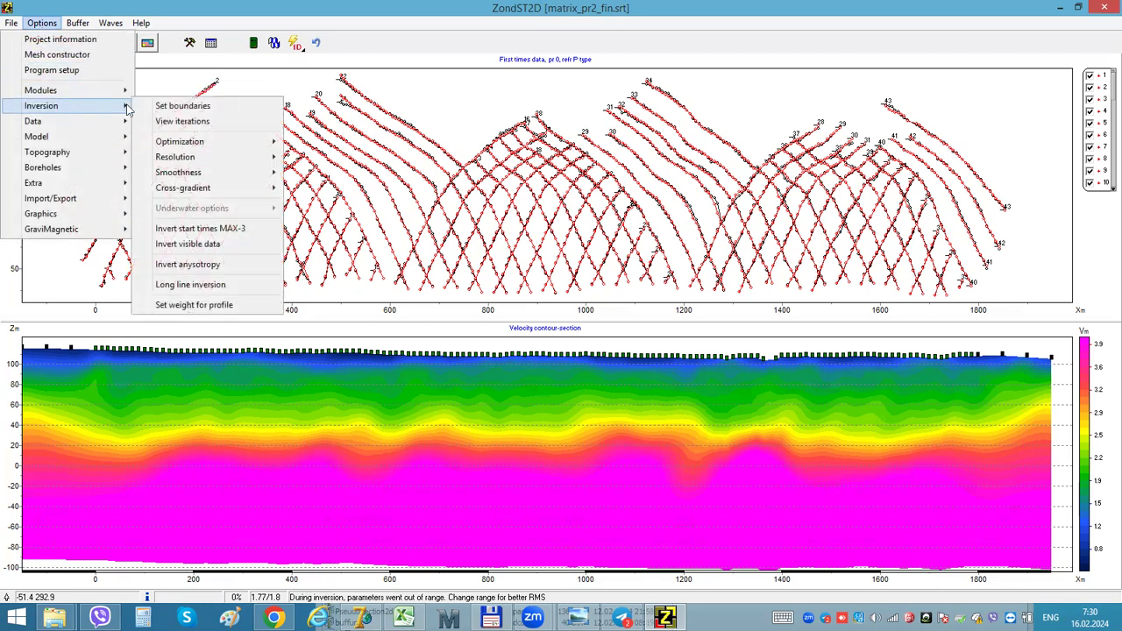
left_click(182, 106)
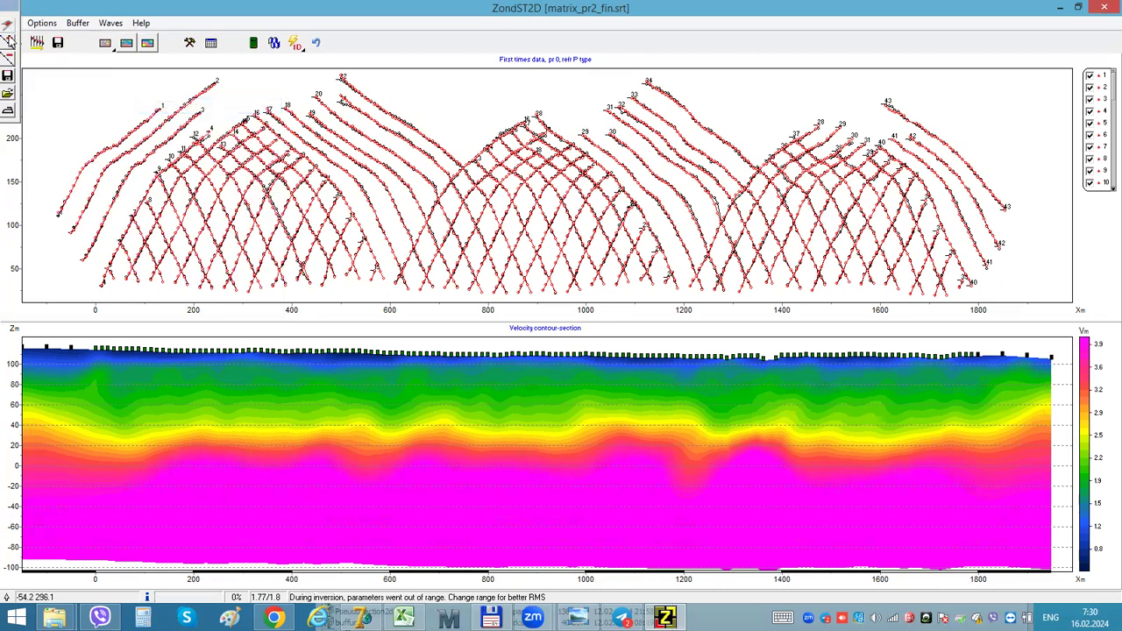
left_click(232, 468)
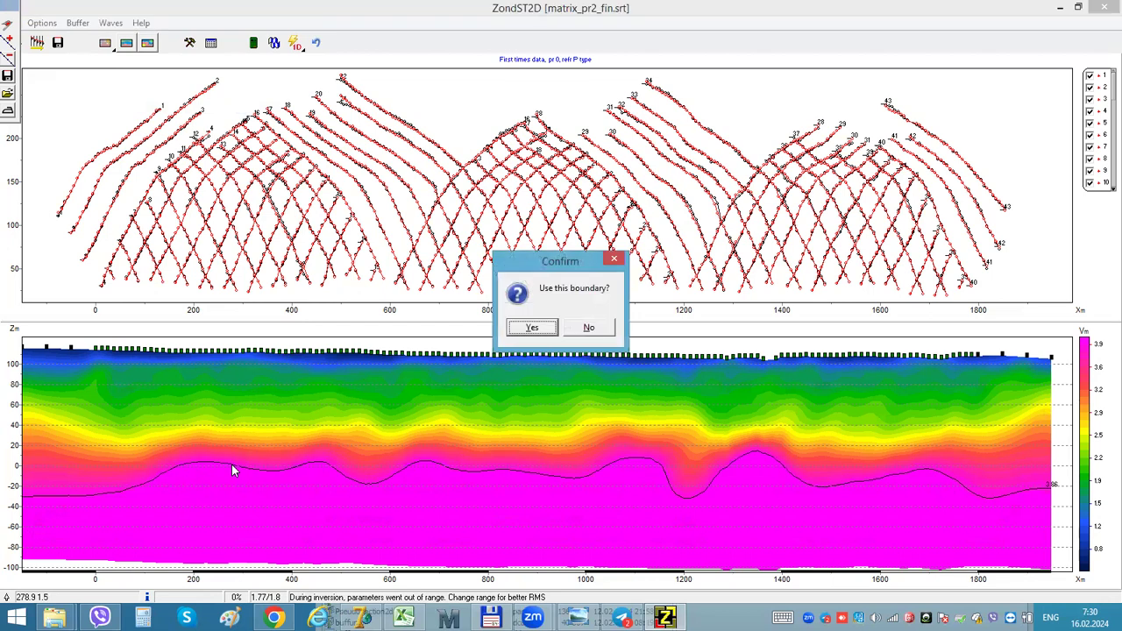
left_click(531, 327)
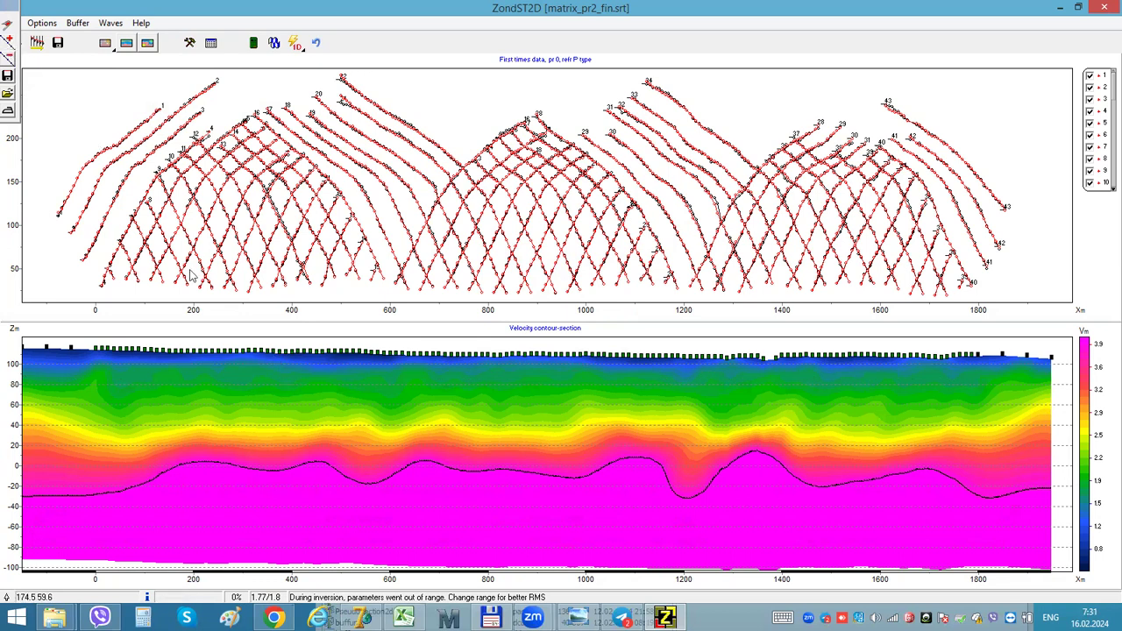
left_click(241, 367)
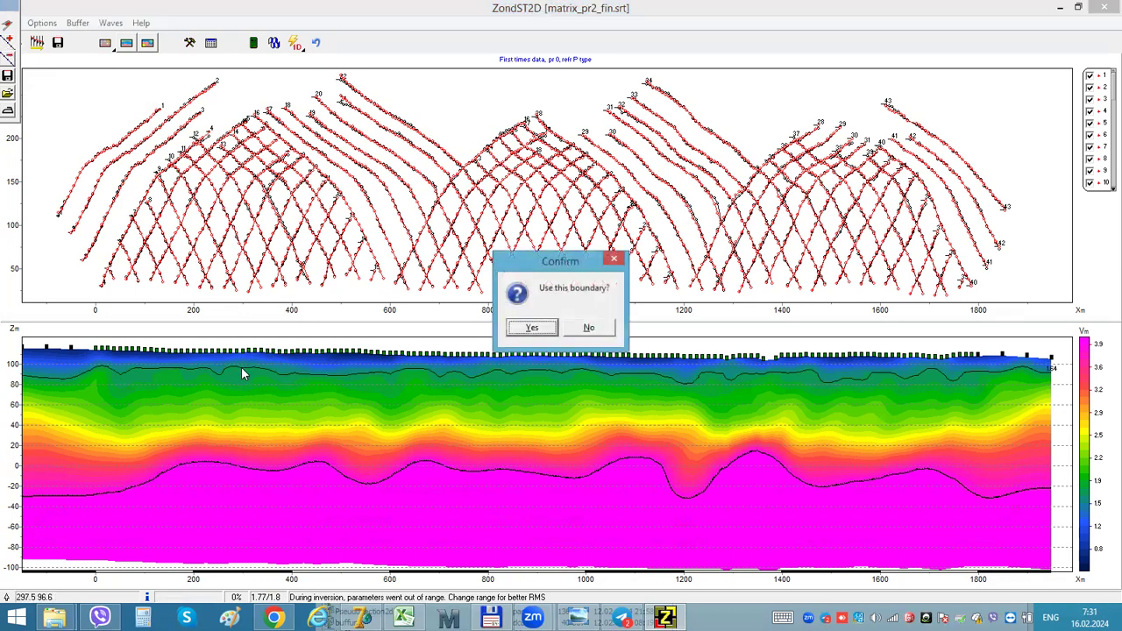
left_click(521, 326)
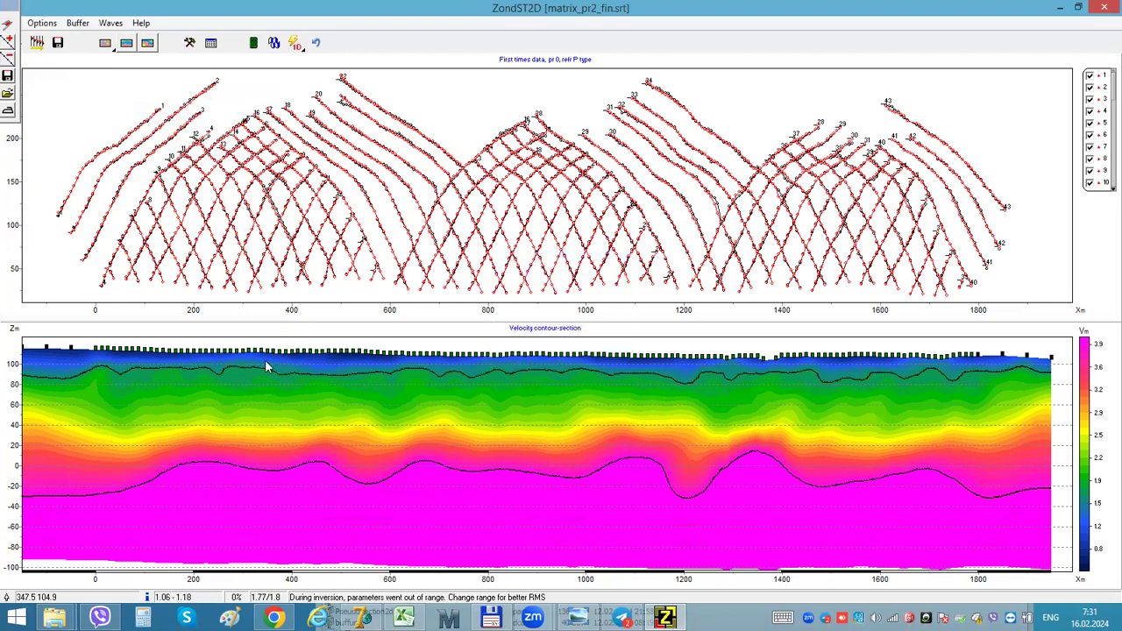
Check point marker settings in the section's Graphic editor, then delete both boundary lines.
right_click(171, 366)
left_click(194, 372)
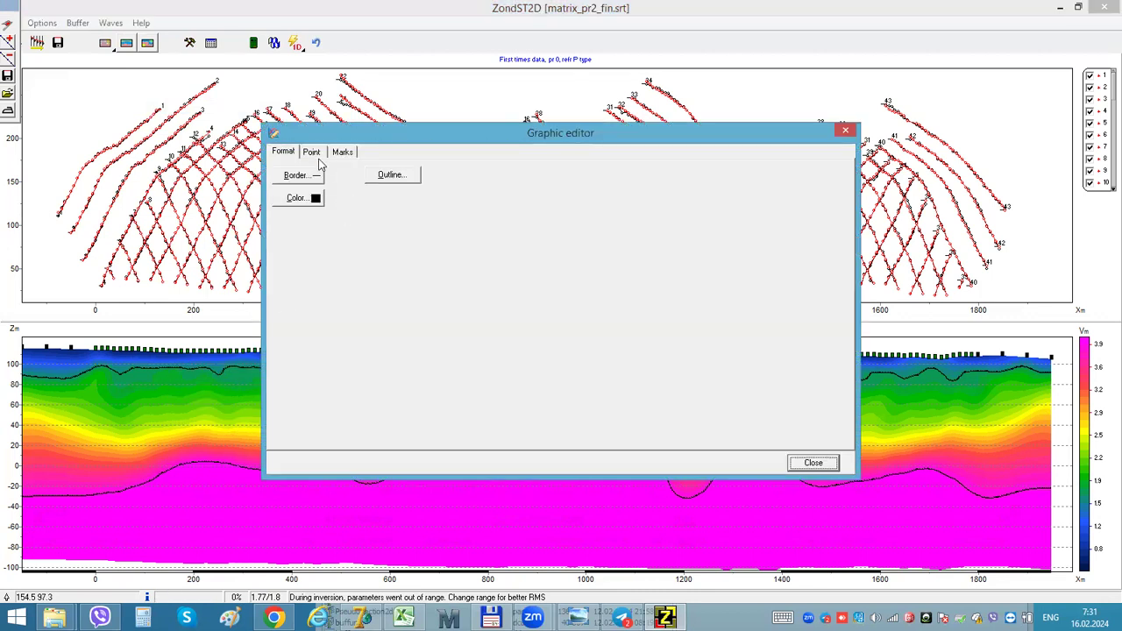
left_click(313, 153)
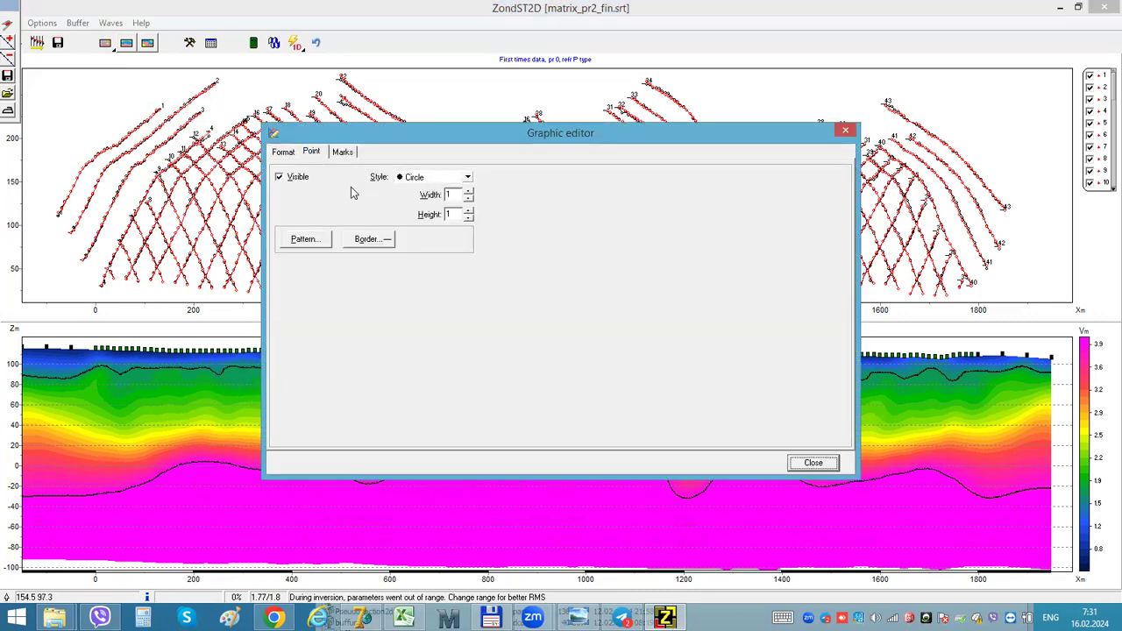
left_click(297, 178)
left_click(297, 178)
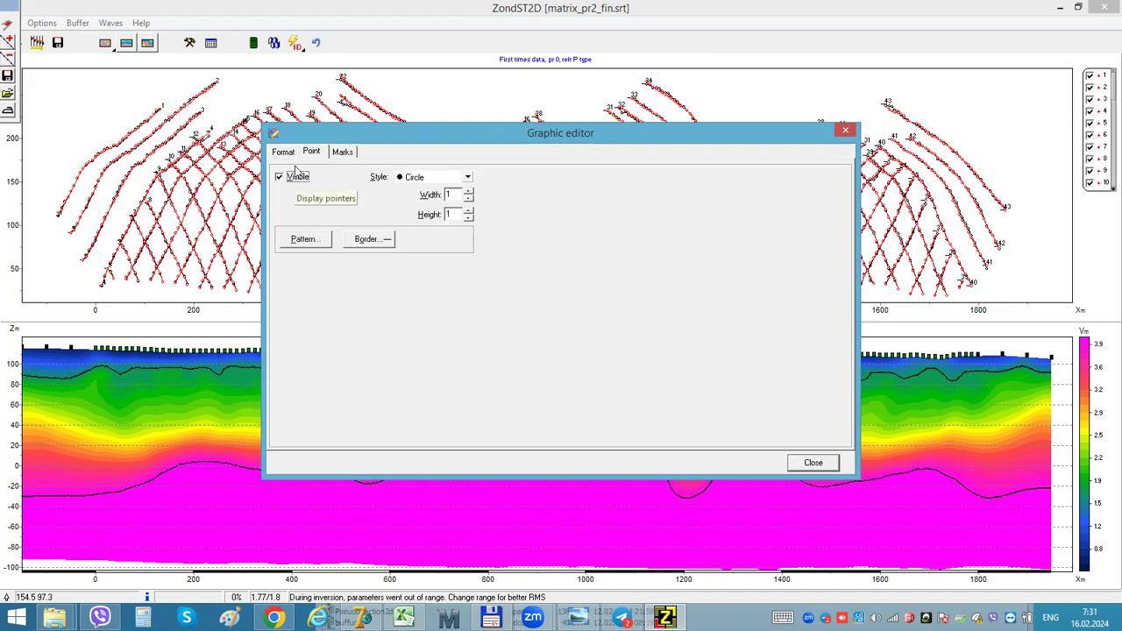
left_click(283, 153)
left_click(844, 132)
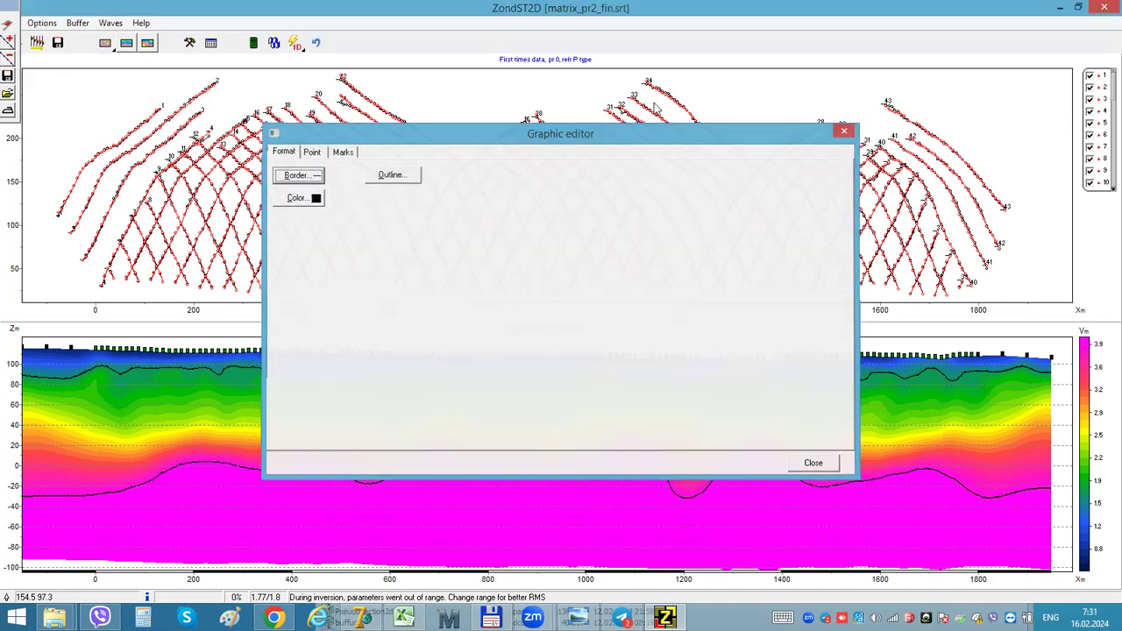
left_click(7, 59)
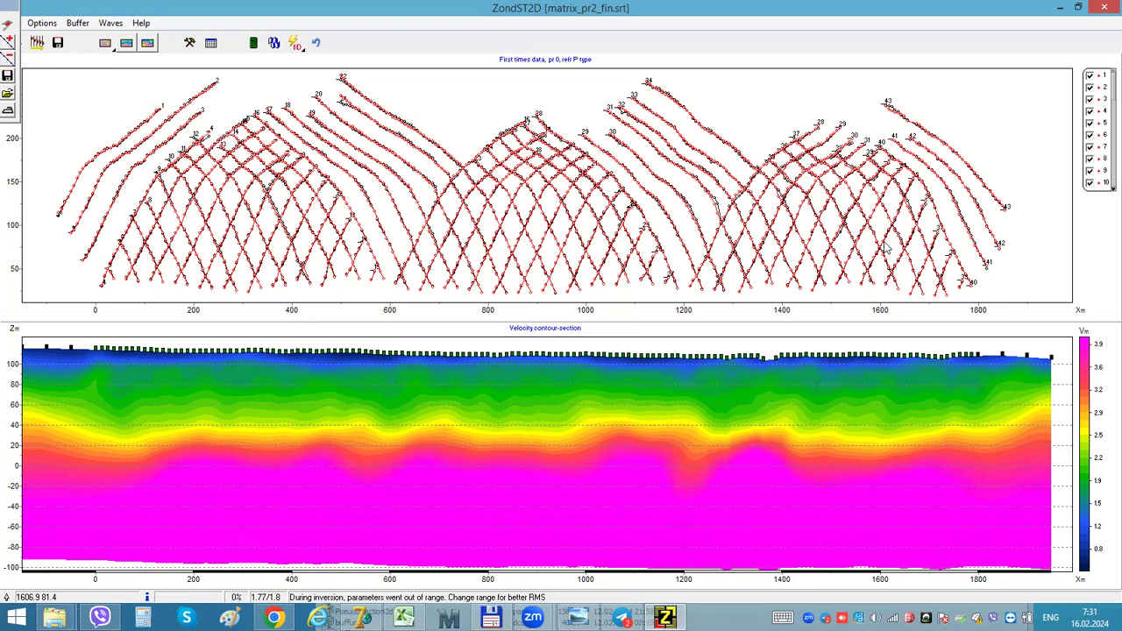
Open the contour-section setup and hide the isoline at level 0.73.
right_click(1088, 375)
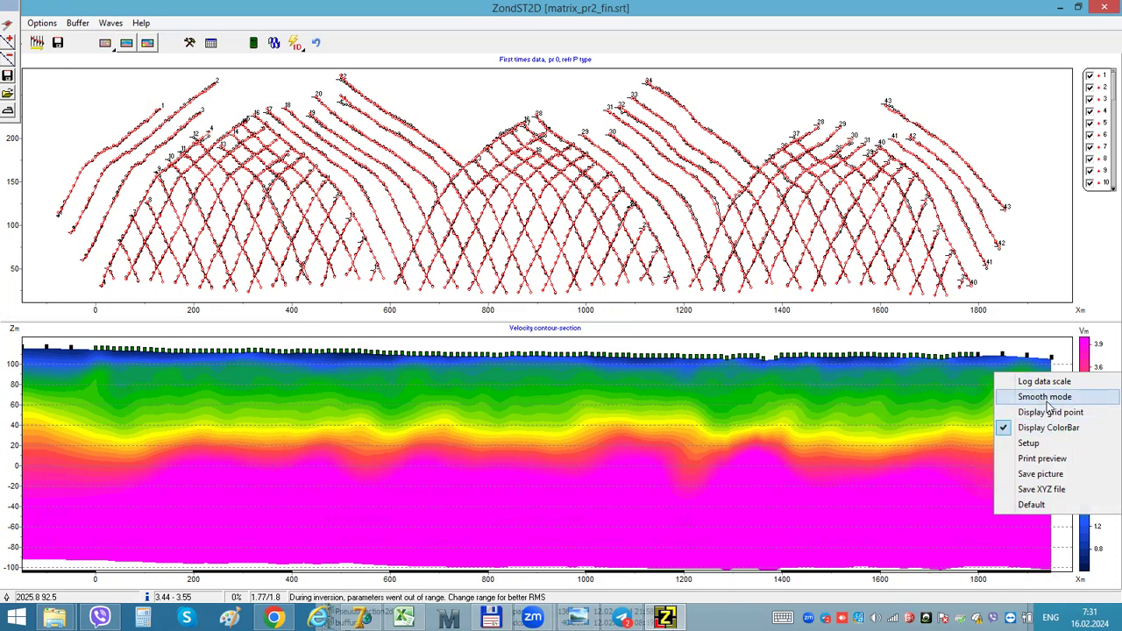
right_click(886, 336)
left_click(848, 335)
right_click(824, 333)
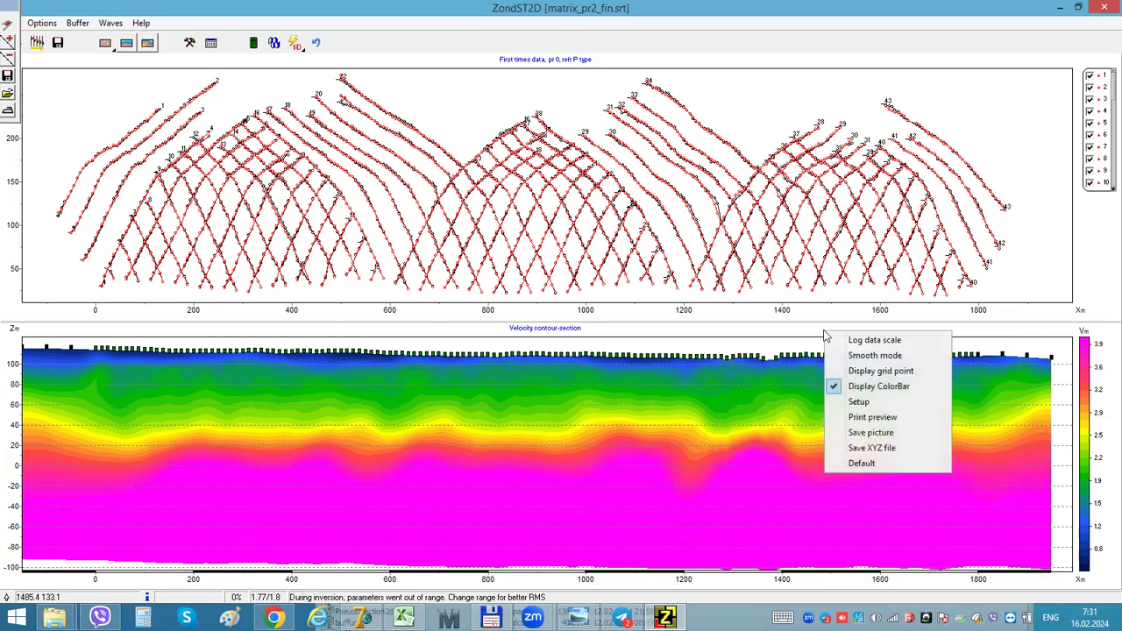
left_click(859, 402)
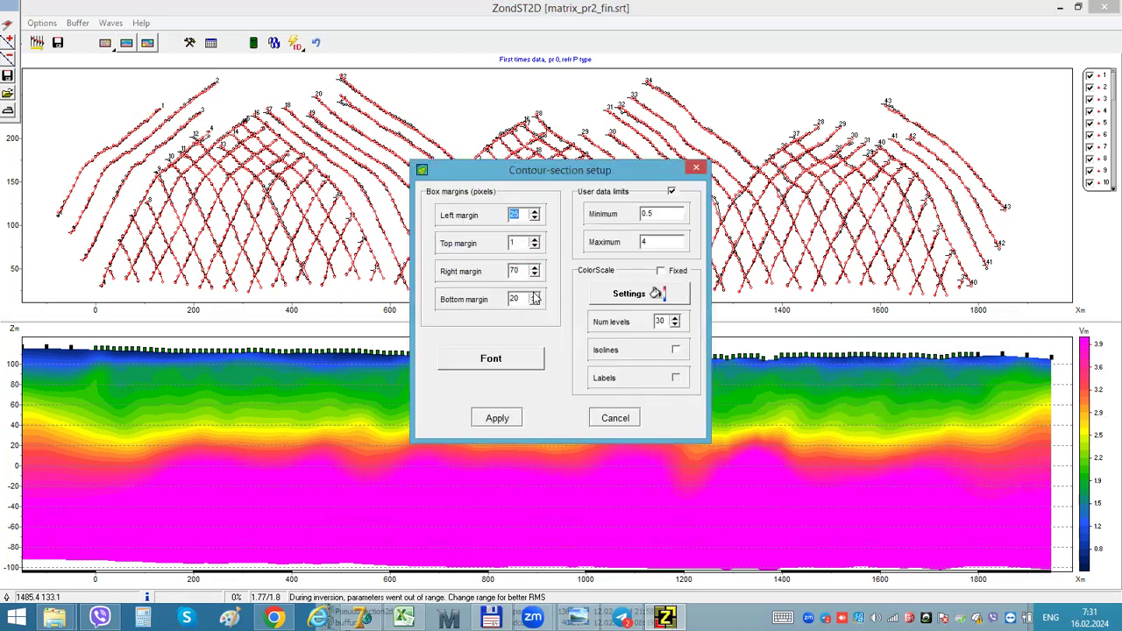
left_click(627, 299)
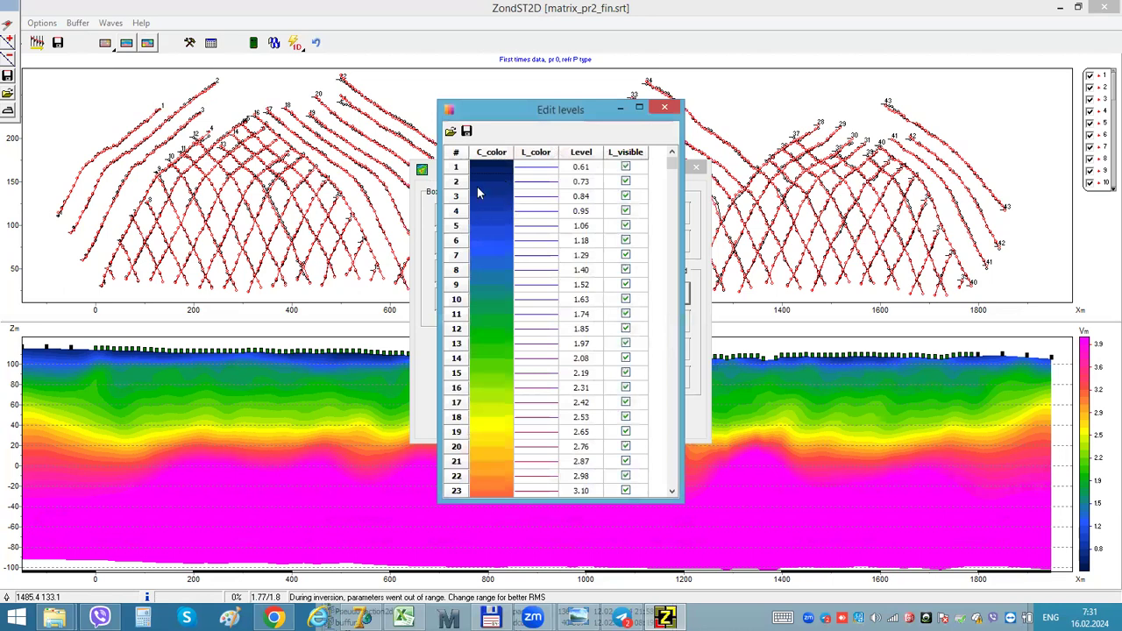
left_click(628, 184)
left_click(665, 107)
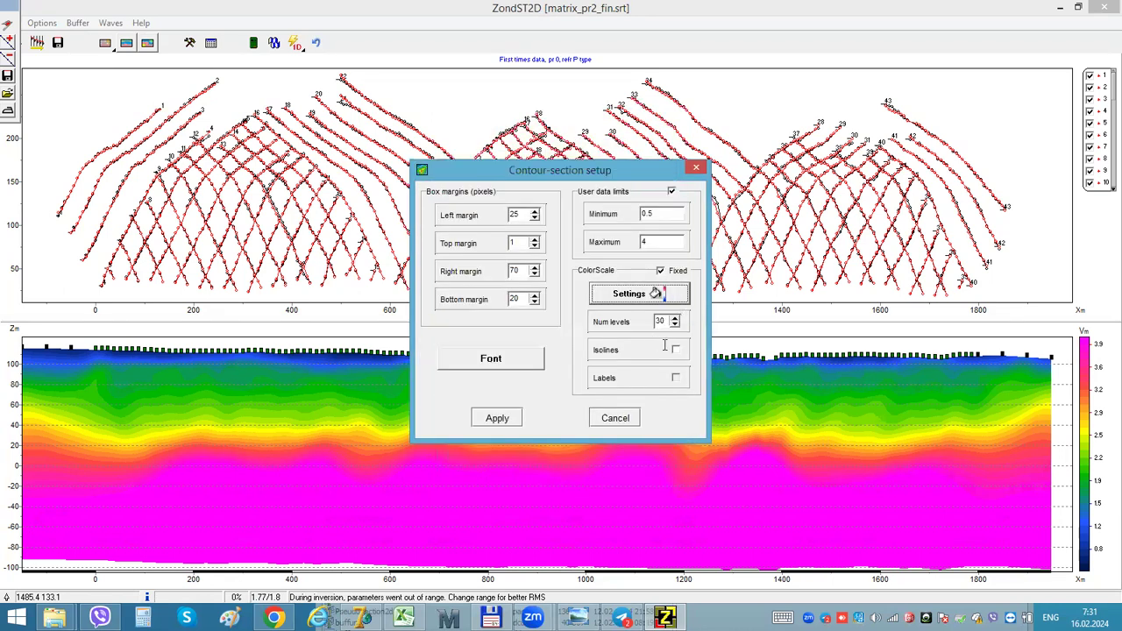
Turn on labelled isolines with 10 levels and apply.
left_click(676, 351)
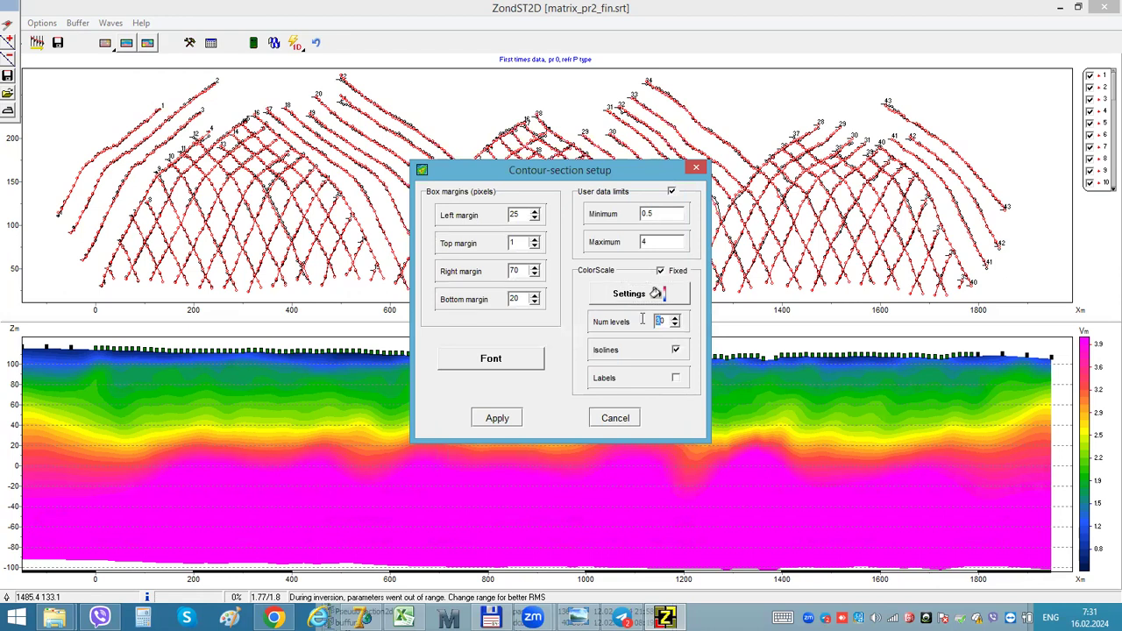
type("1")
left_click(679, 378)
left_click(504, 419)
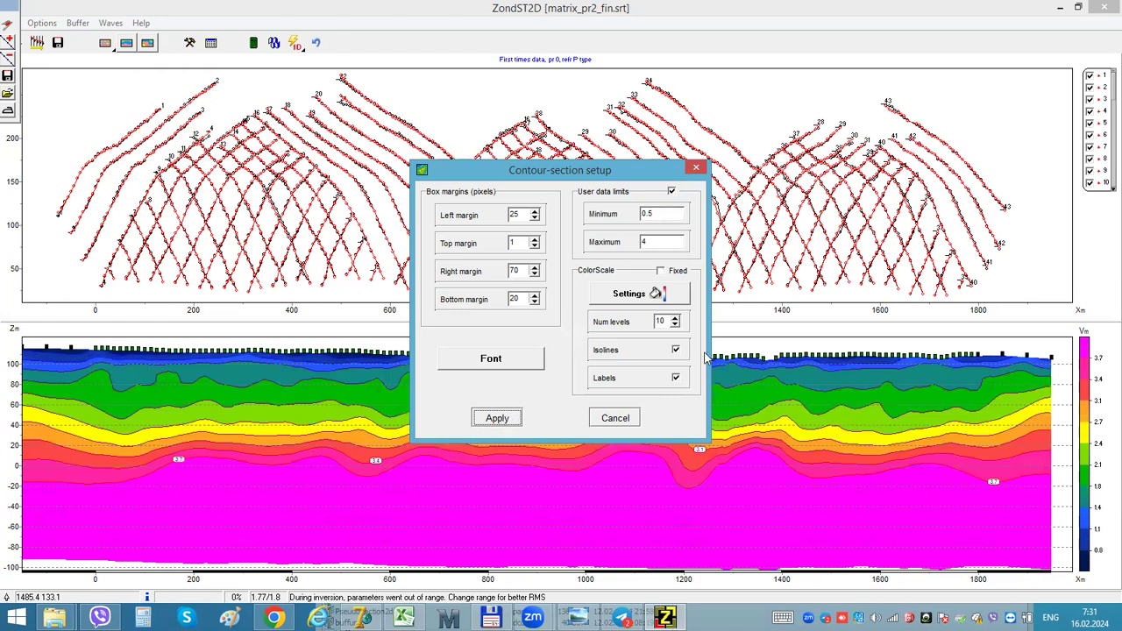
Hide isolines at 1.14, 1.45, 2.10, 2.40, 3.36 and 3.68, keeping 0.82, 1.77, 3.05.
left_click(654, 294)
left_click(625, 182)
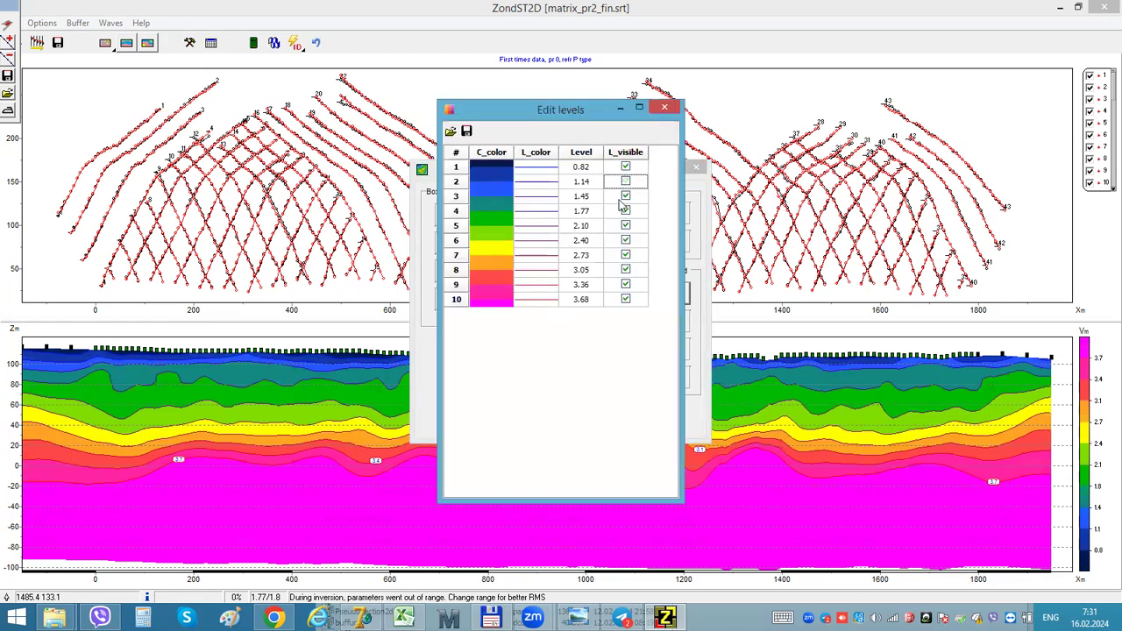
left_click(625, 196)
left_click(625, 226)
left_click(625, 240)
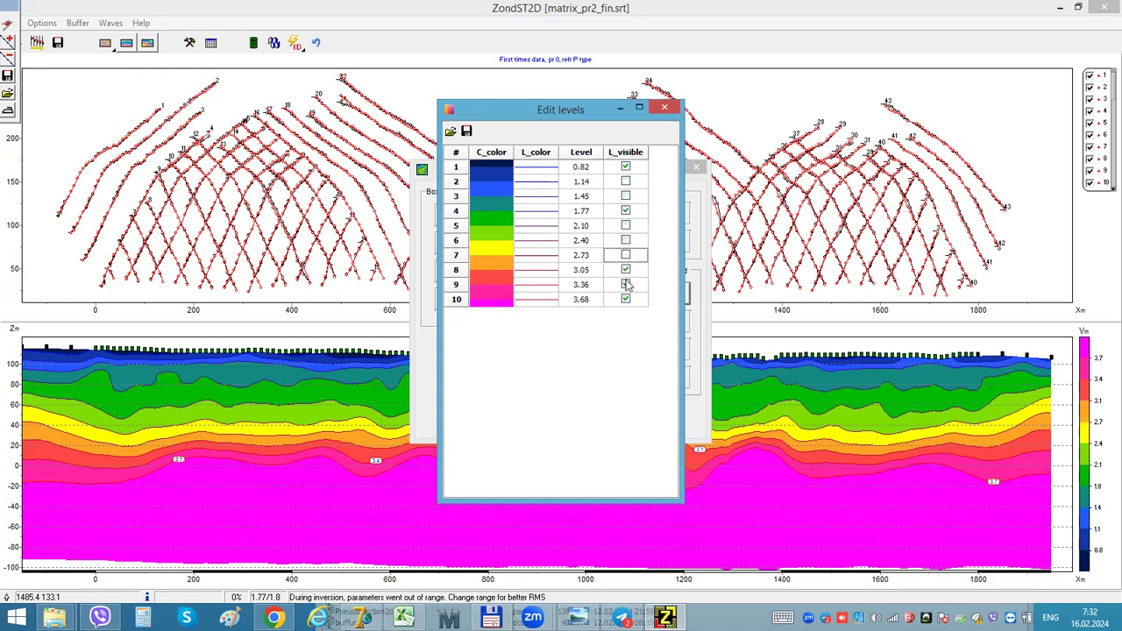
left_click(665, 107)
left_click(510, 419)
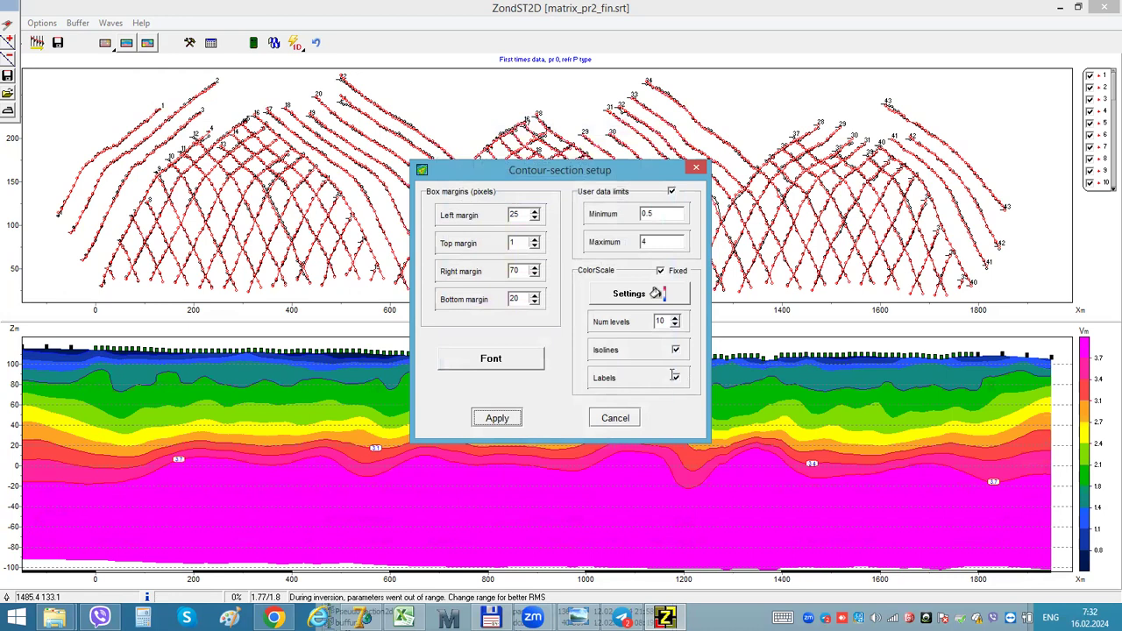
left_click(637, 295)
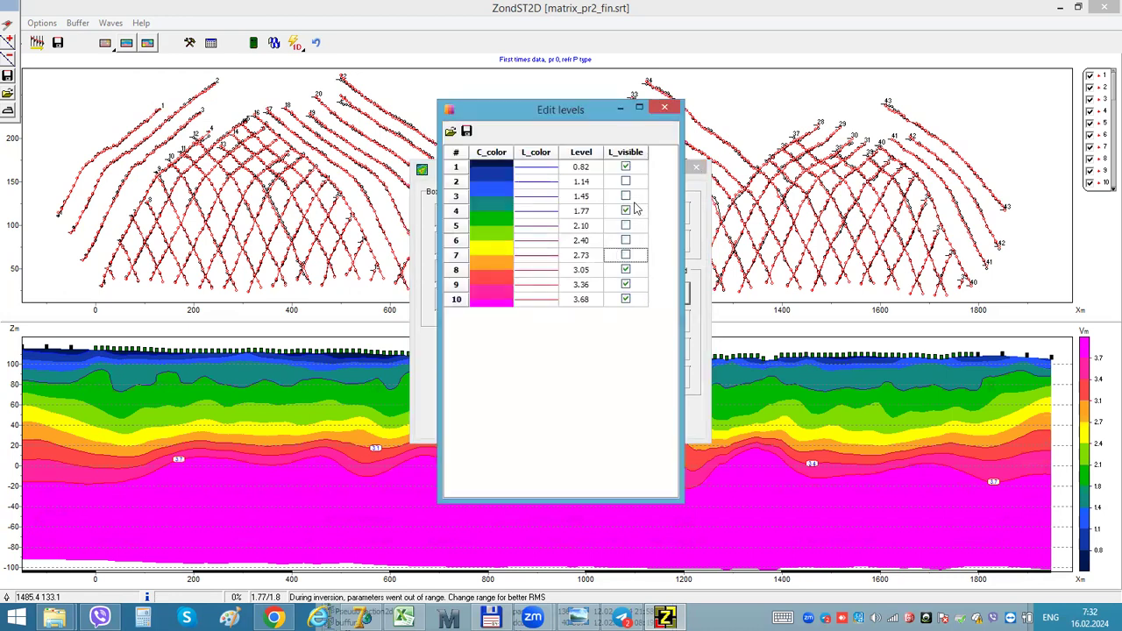
left_click(626, 299)
left_click(625, 284)
left_click(663, 109)
Edit the palette: shift the green and yellow stops, add a pale stop near the end, apply.
left_click(496, 418)
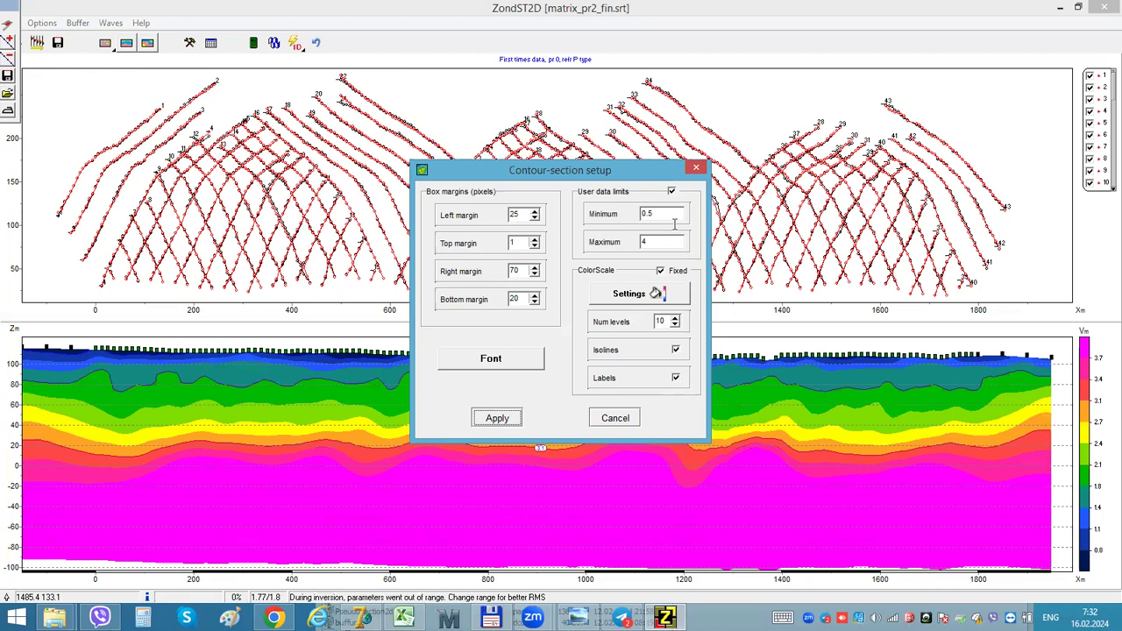
left_click(649, 295)
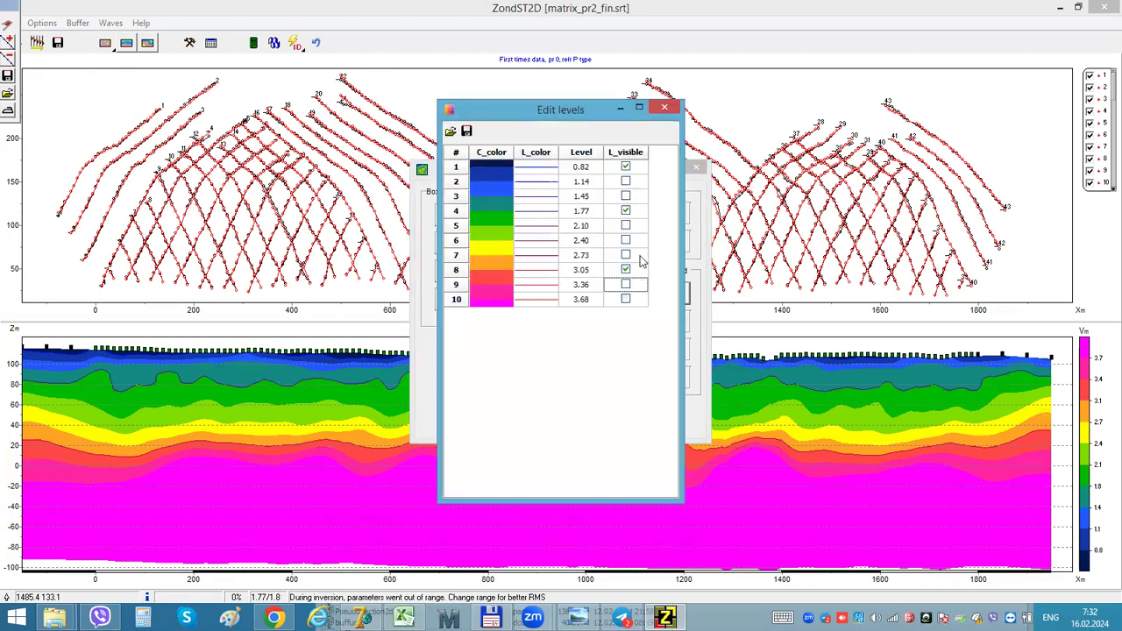
right_click(484, 151)
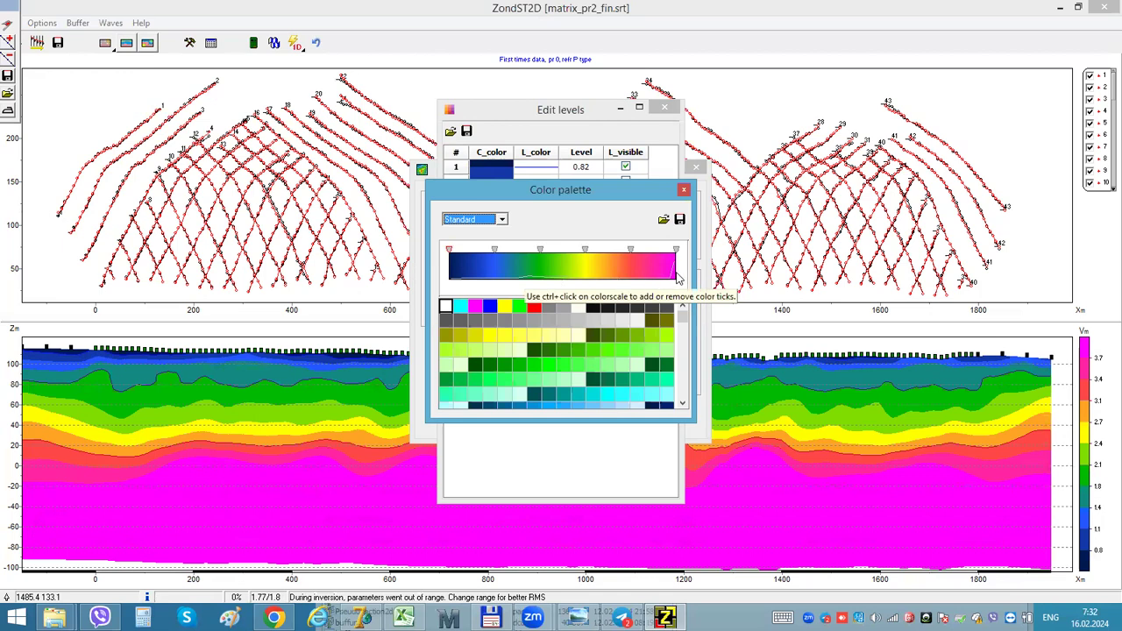
left_click(496, 254)
left_click_drag(501, 253, 518, 254)
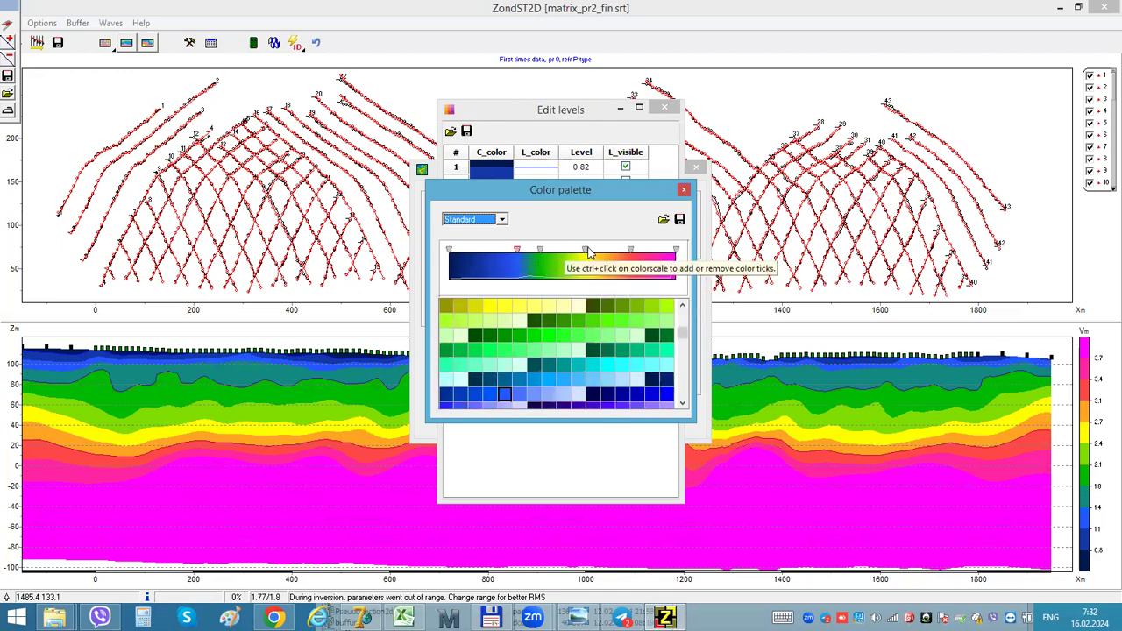
left_click_drag(586, 252, 560, 253)
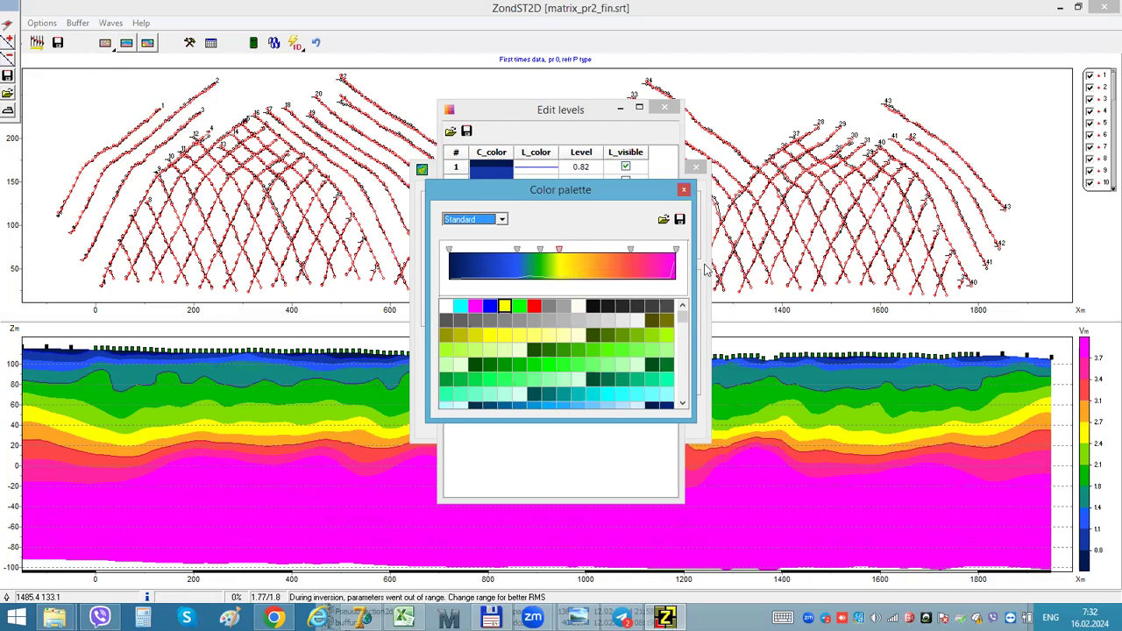
left_click(668, 259, "ctrl")
left_click(636, 364)
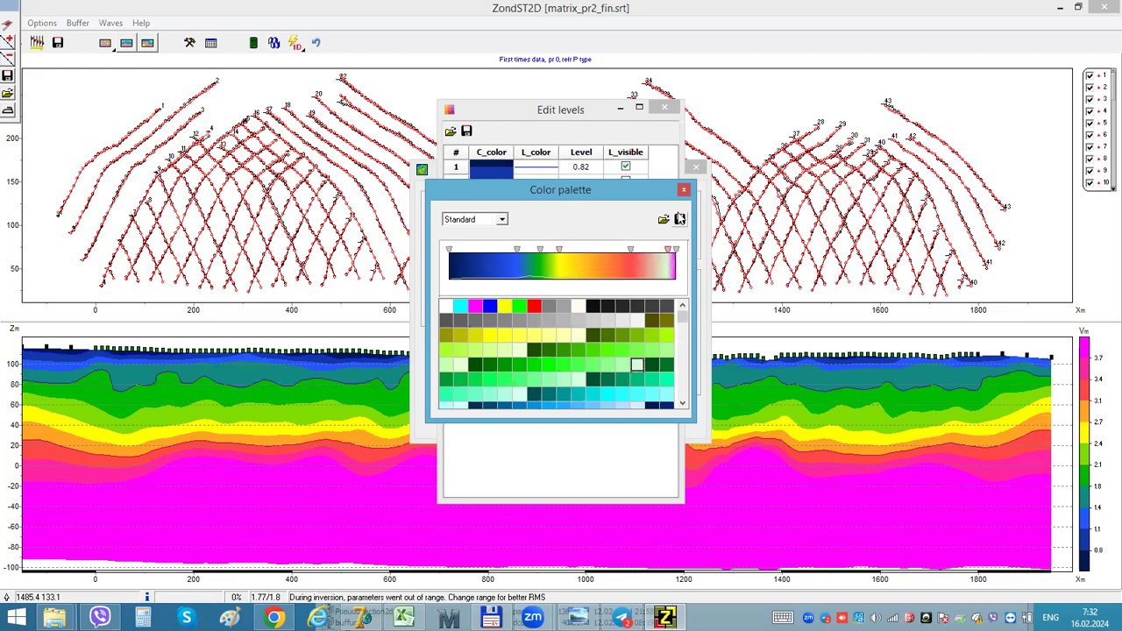
left_click(685, 191)
left_click(663, 107)
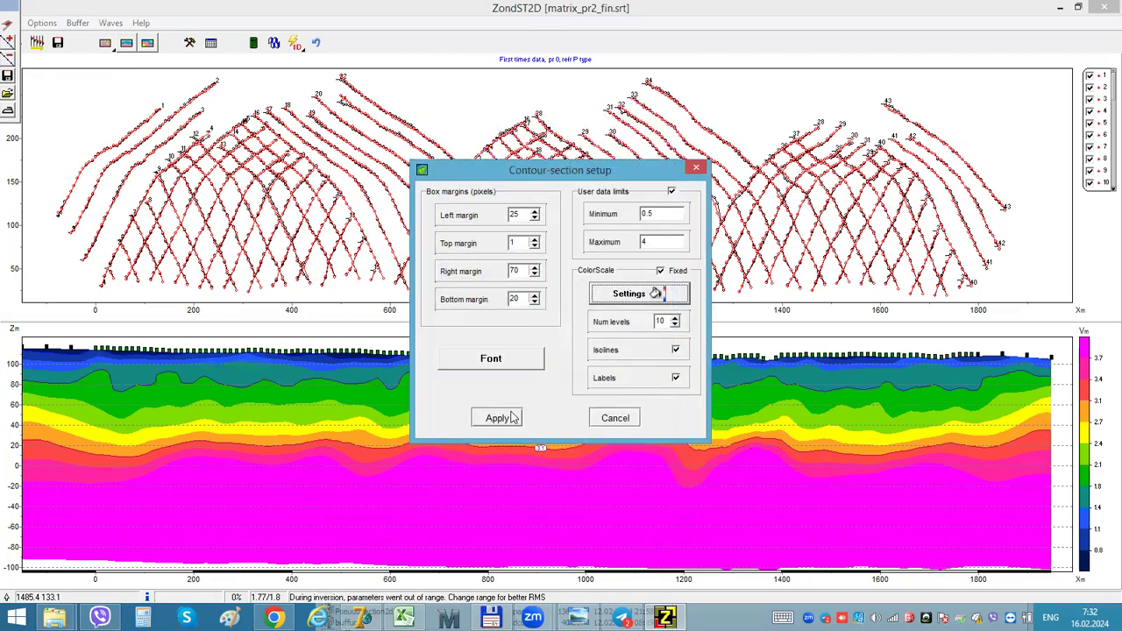
left_click(504, 417)
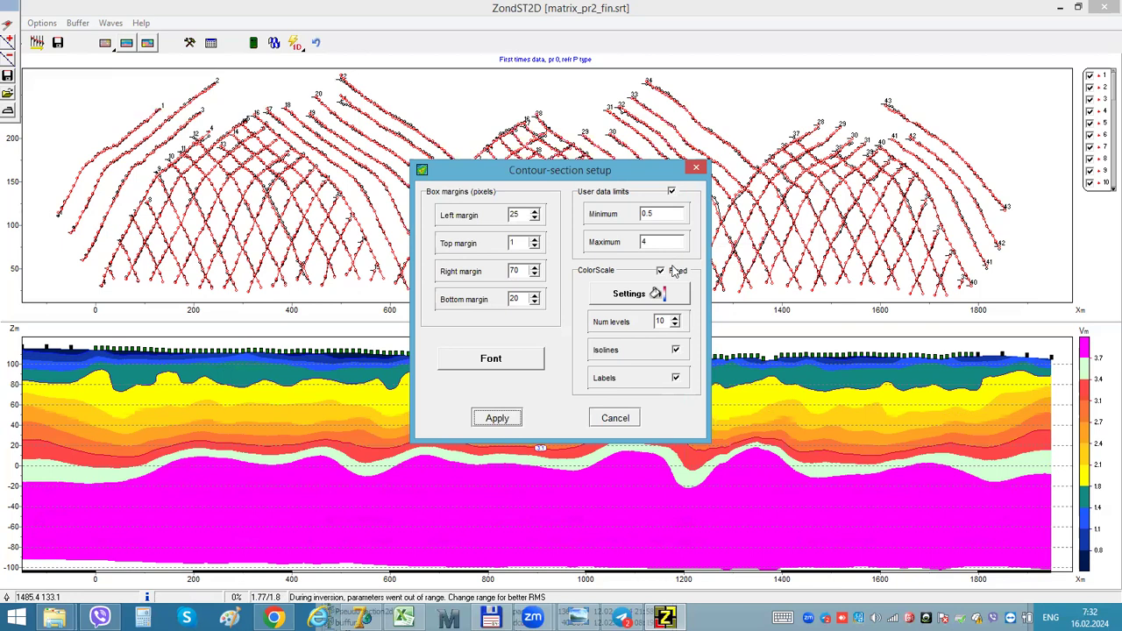
Unfix the colour scale and recolour the section with the Res2dinv preset palette.
left_click(672, 271)
left_click(492, 420)
left_click(614, 296)
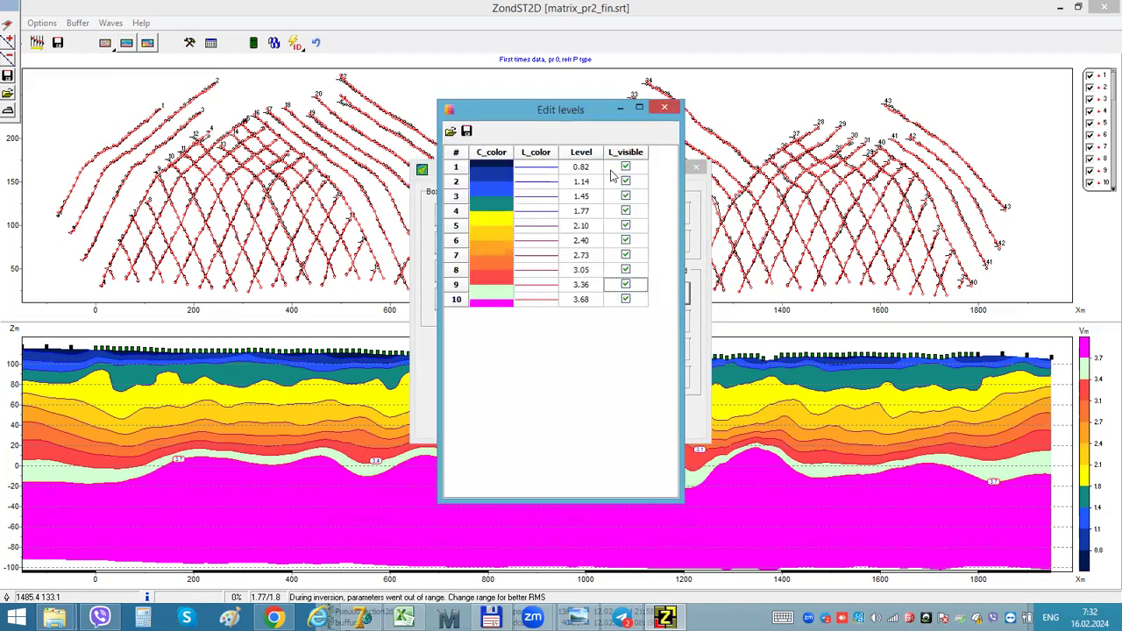
left_click(498, 152)
left_click(478, 221)
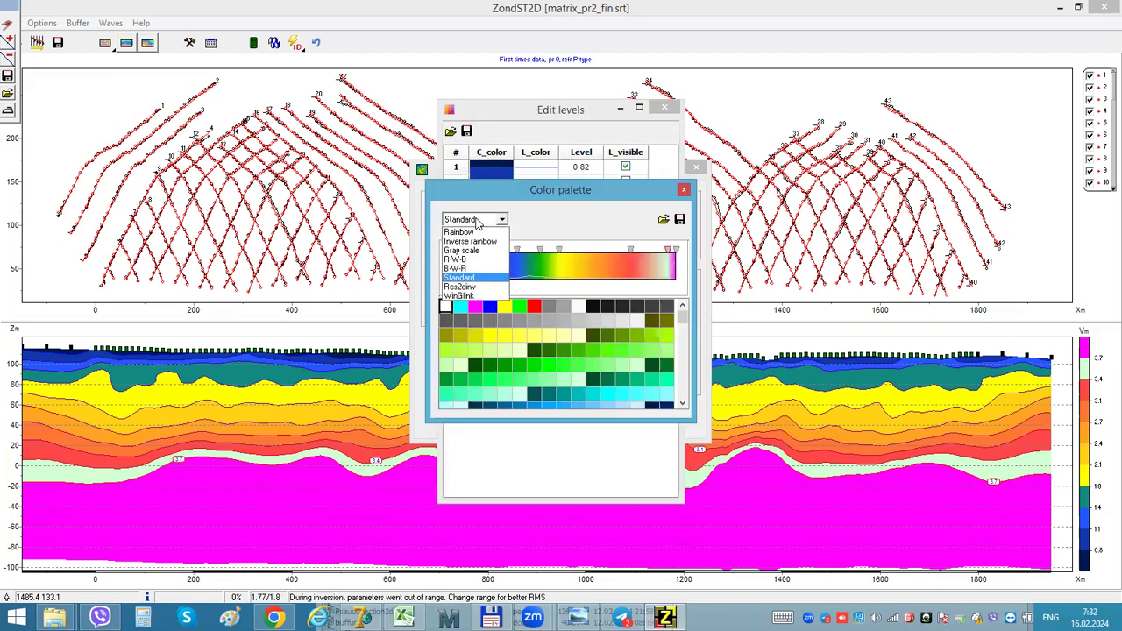
left_click(463, 287)
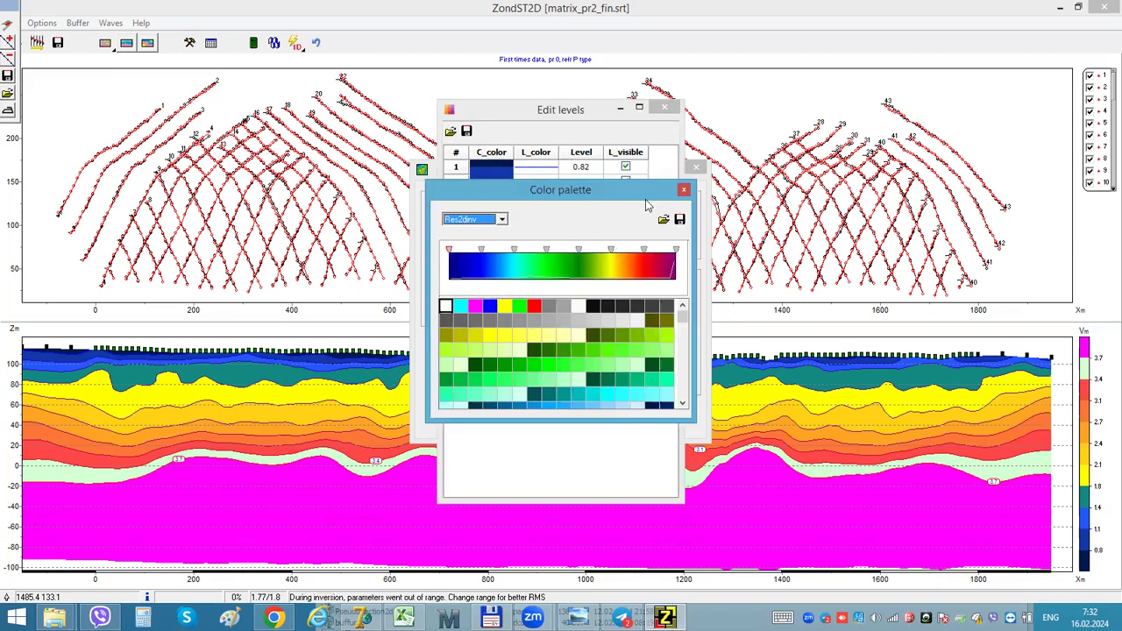
left_click(684, 189)
left_click(664, 106)
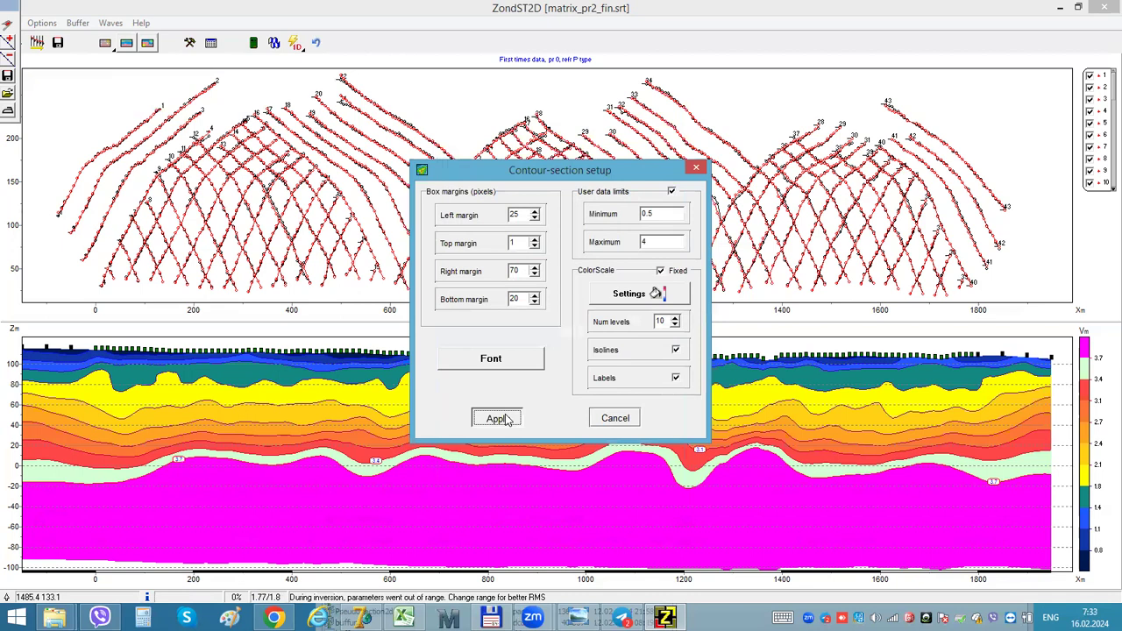
left_click(506, 419)
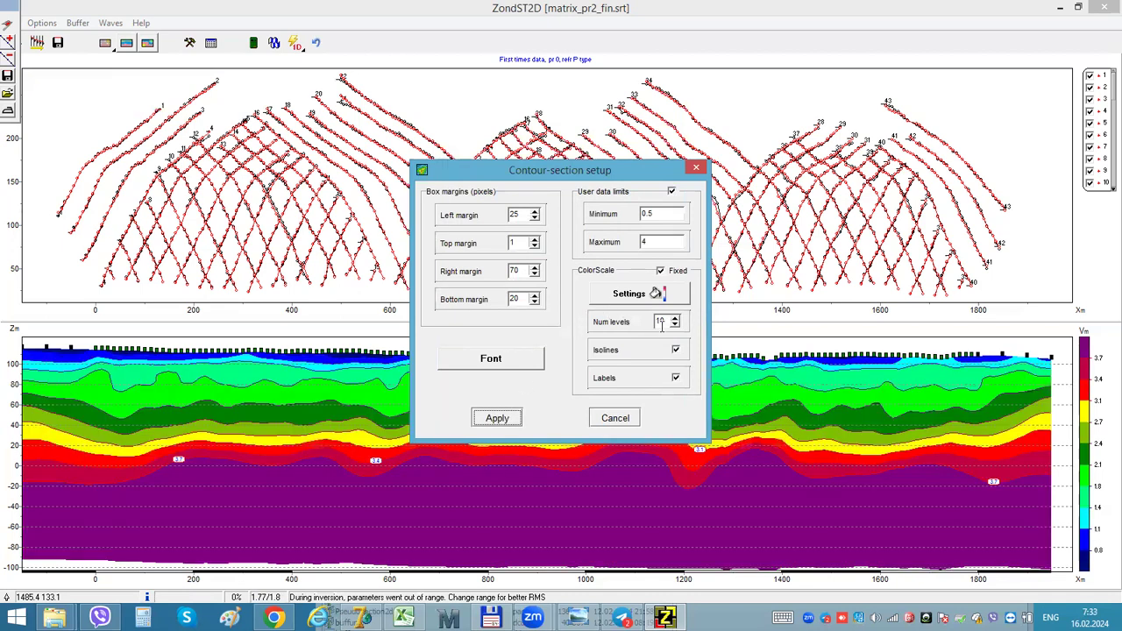
Redraw with 20 colour levels and an unfixed scale, then close the contour setup.
left_click(660, 322)
type("20")
left_click(659, 272)
left_click(497, 419)
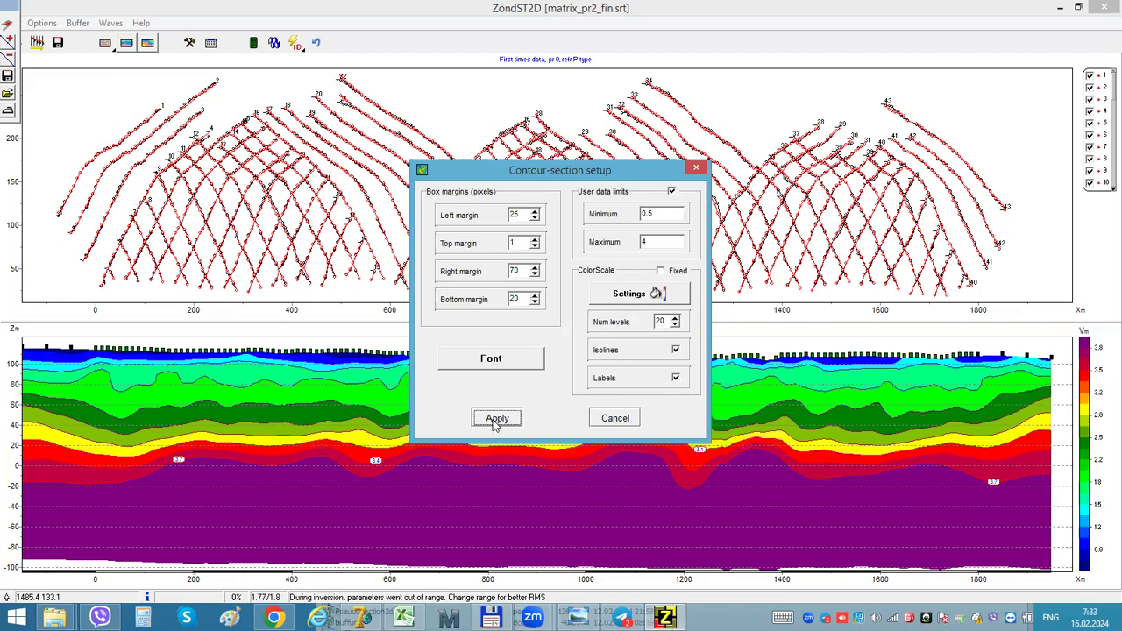
left_click(696, 167)
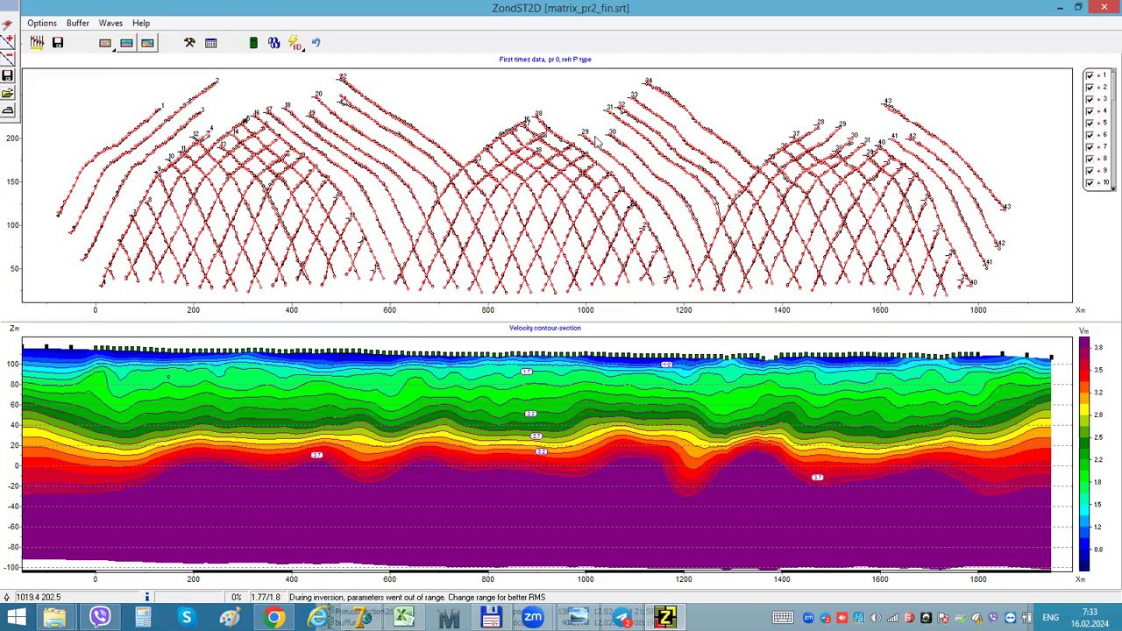
Switch the model display to a block section and bring up the Modules menu.
left_click(53, 23)
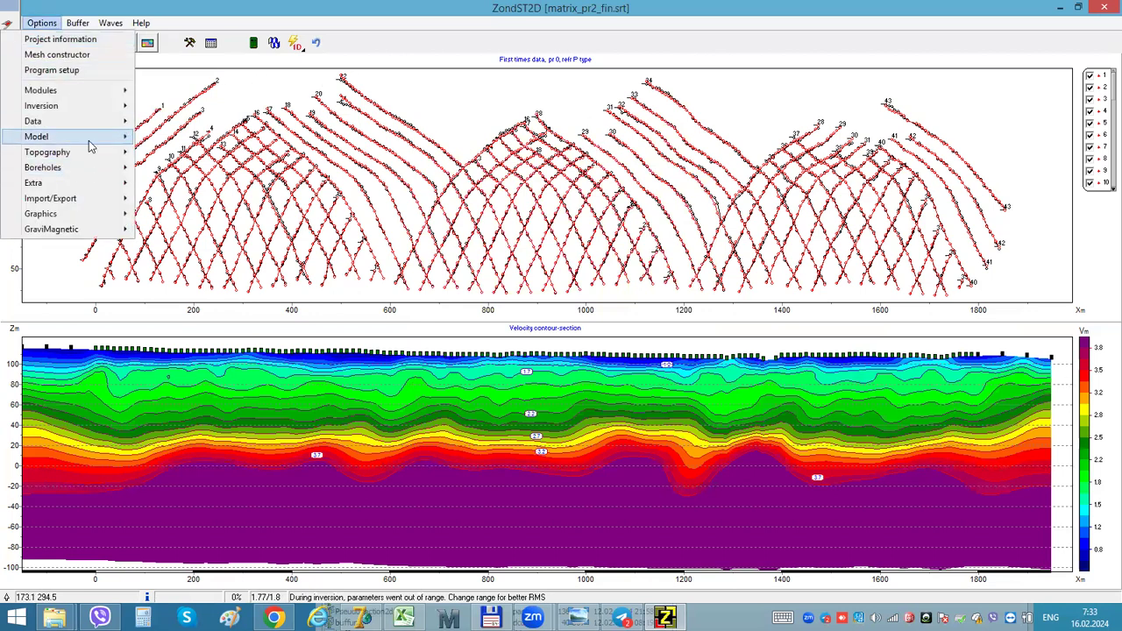
mouse_move(91, 146)
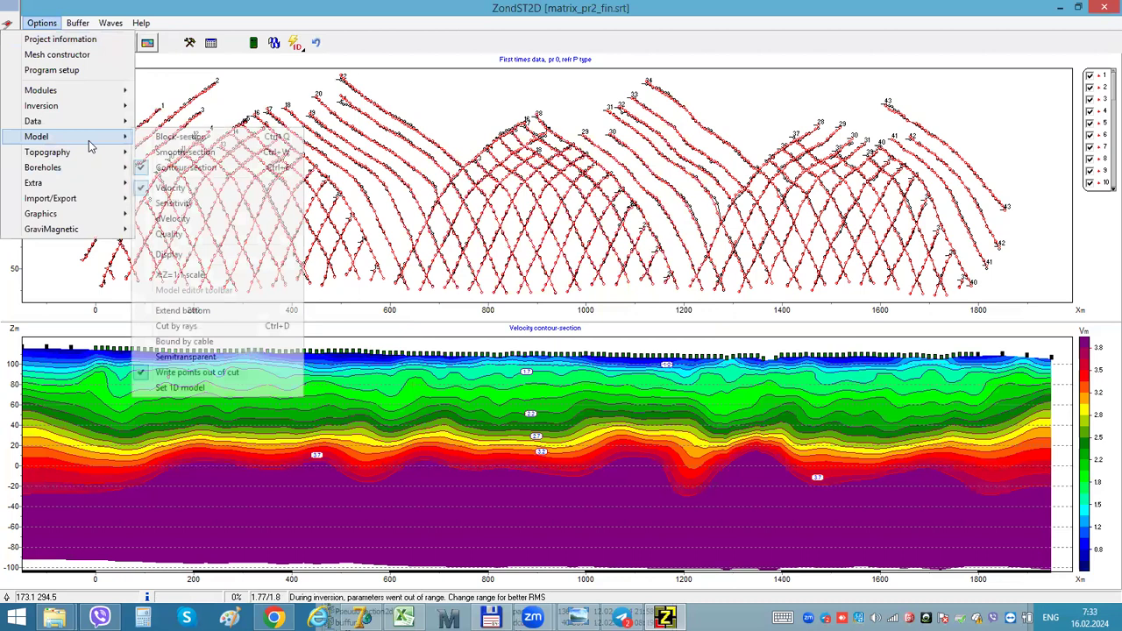
left_click(180, 137)
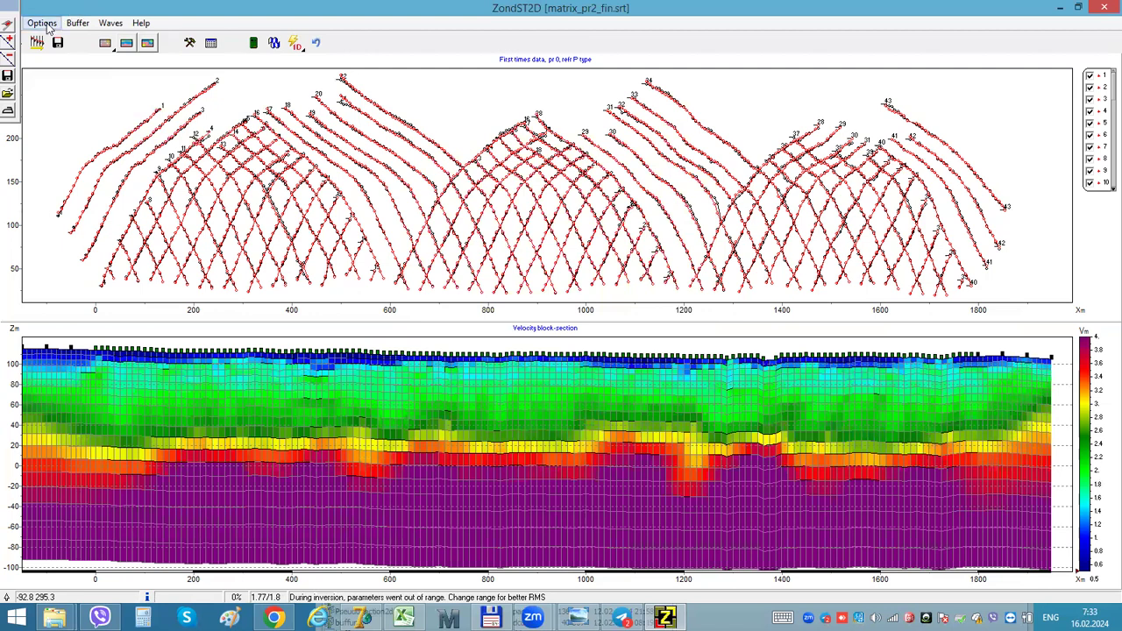
left_click(46, 24)
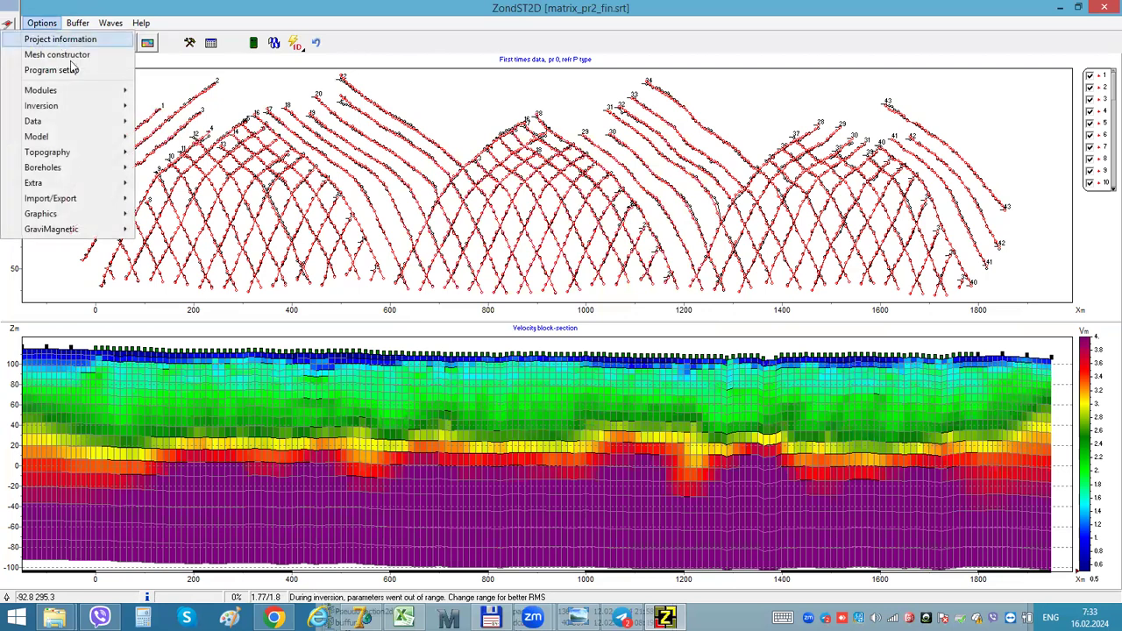
mouse_move(75, 99)
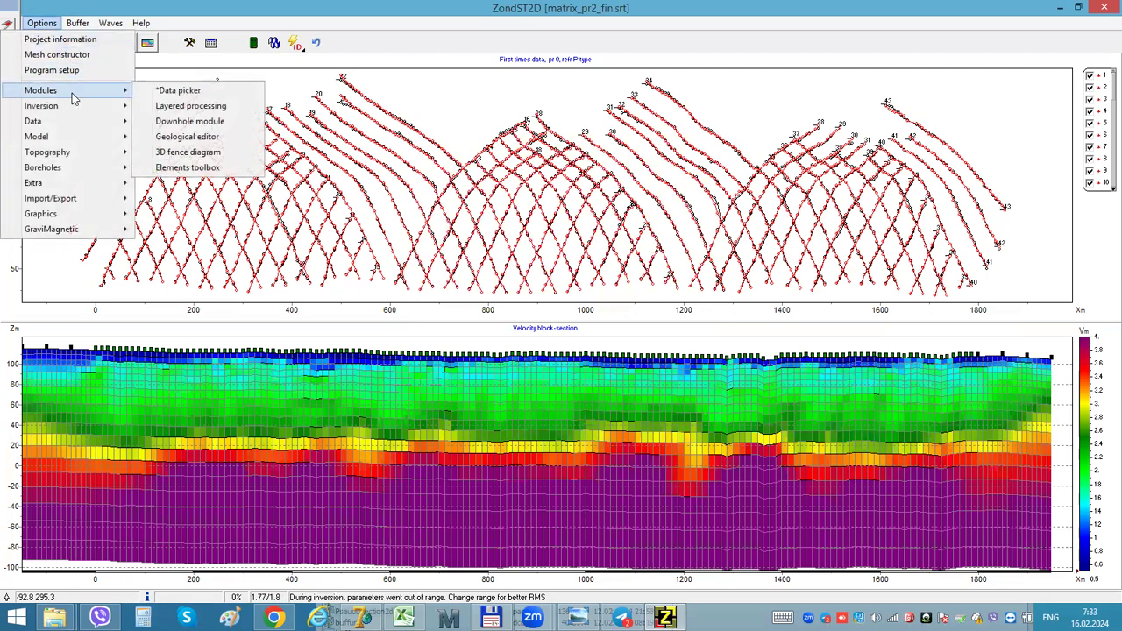
In the Vintage module, use mode 4, show velocities, and circle-select points near 500 m.
left_click(208, 110)
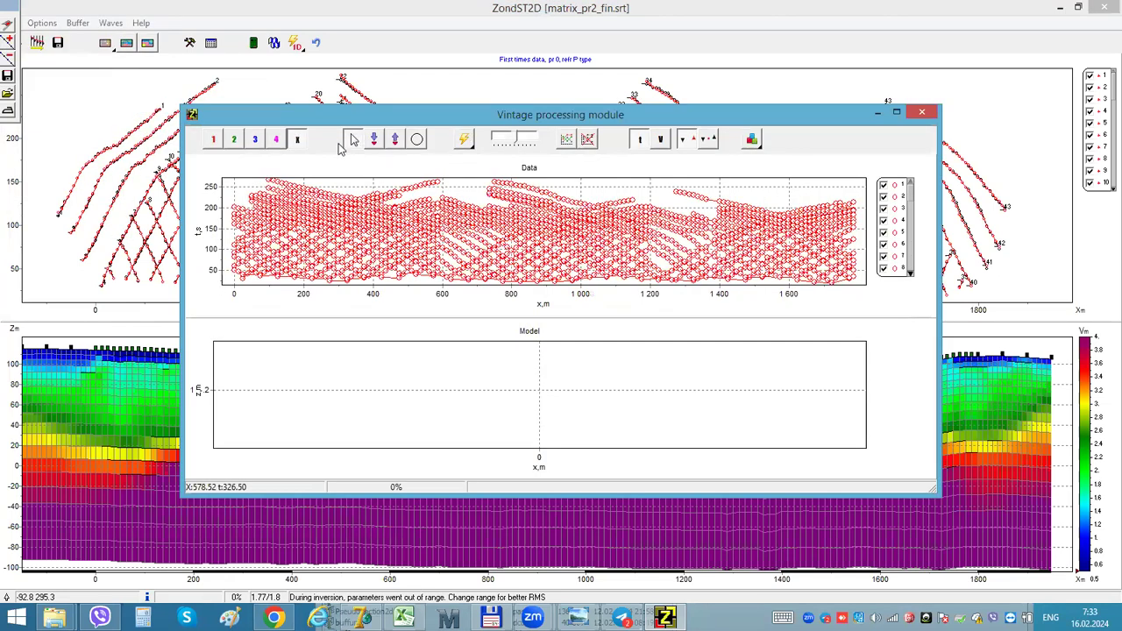
left_click(277, 140)
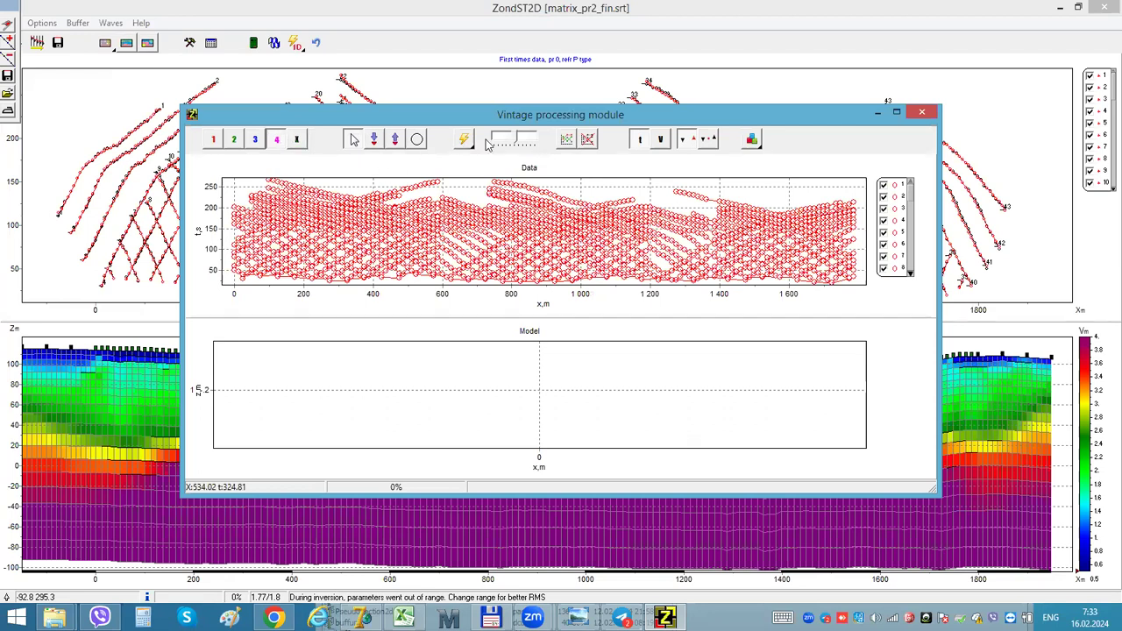
left_click(673, 140)
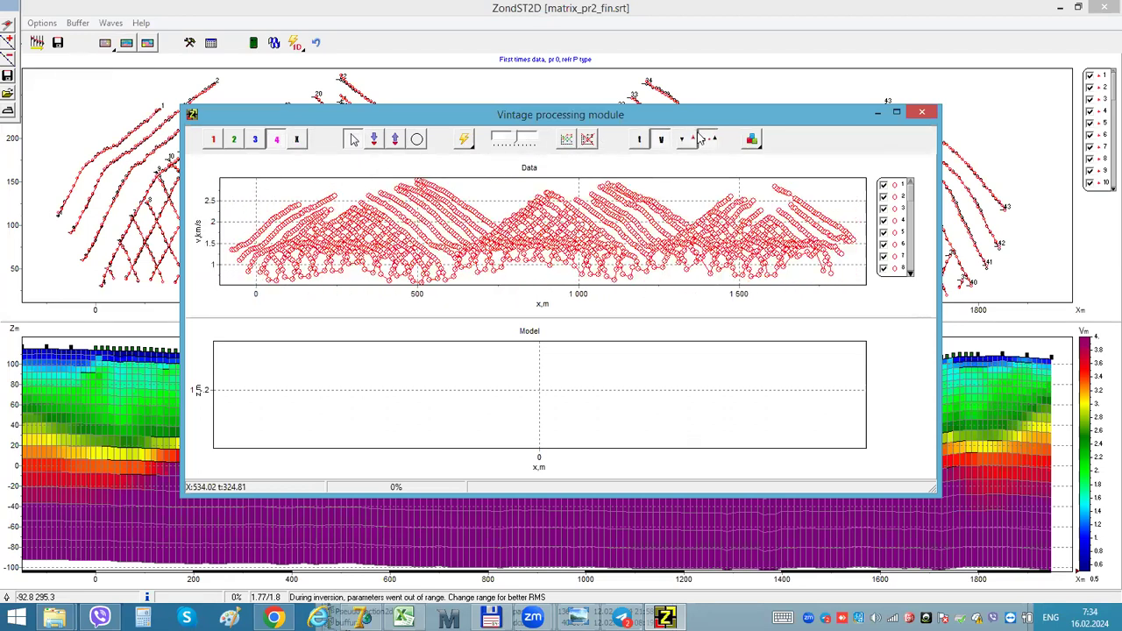
left_click(417, 139)
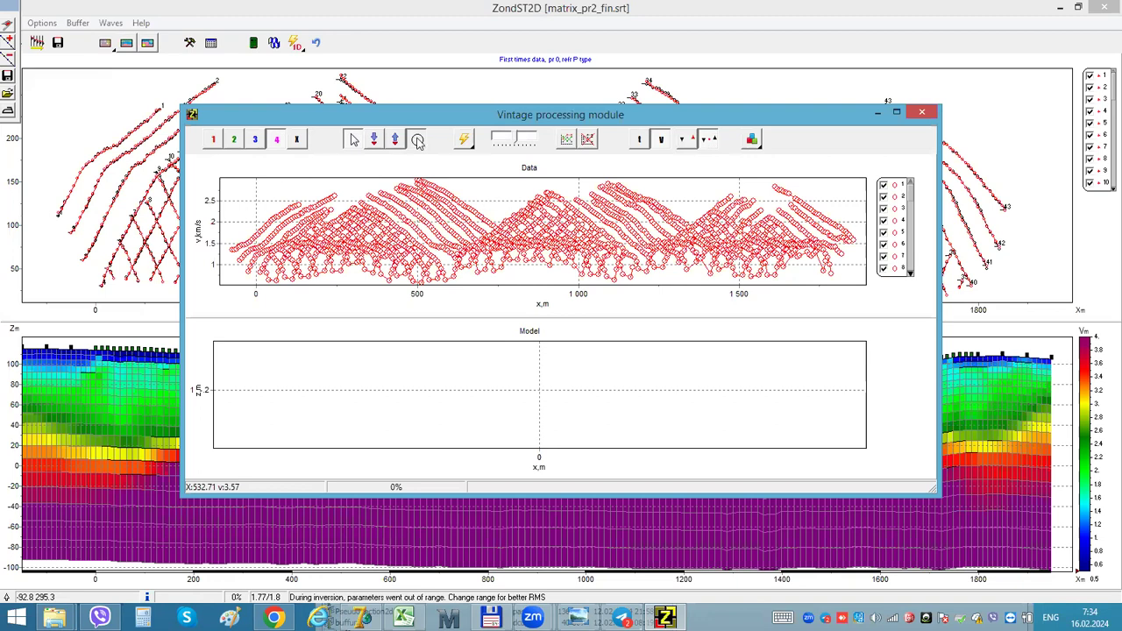
left_click(476, 188)
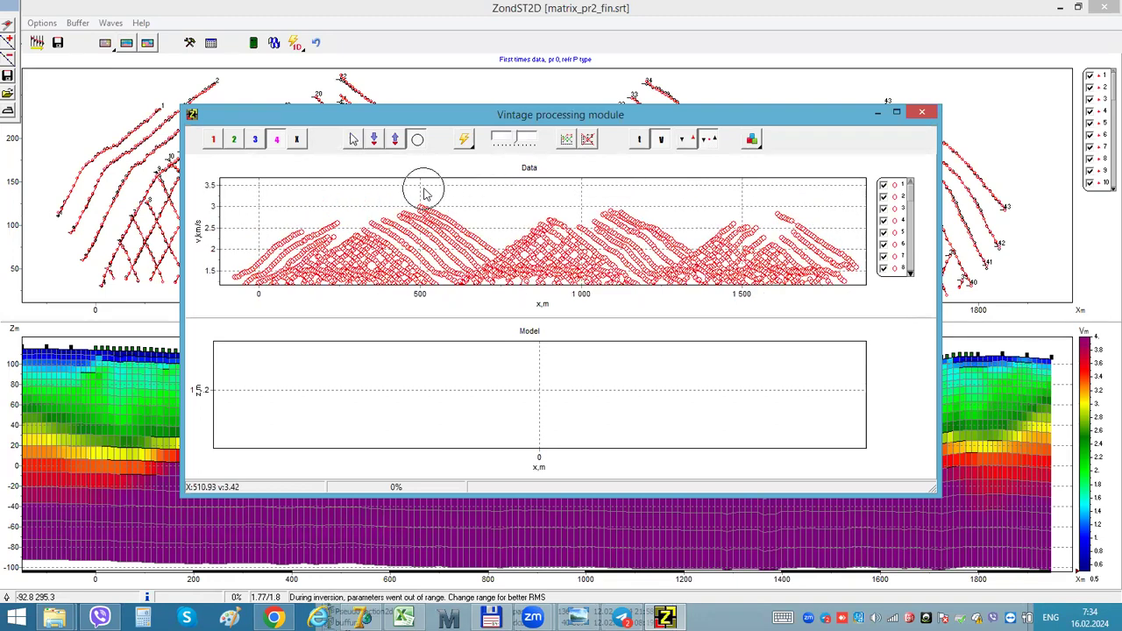
left_click(426, 193)
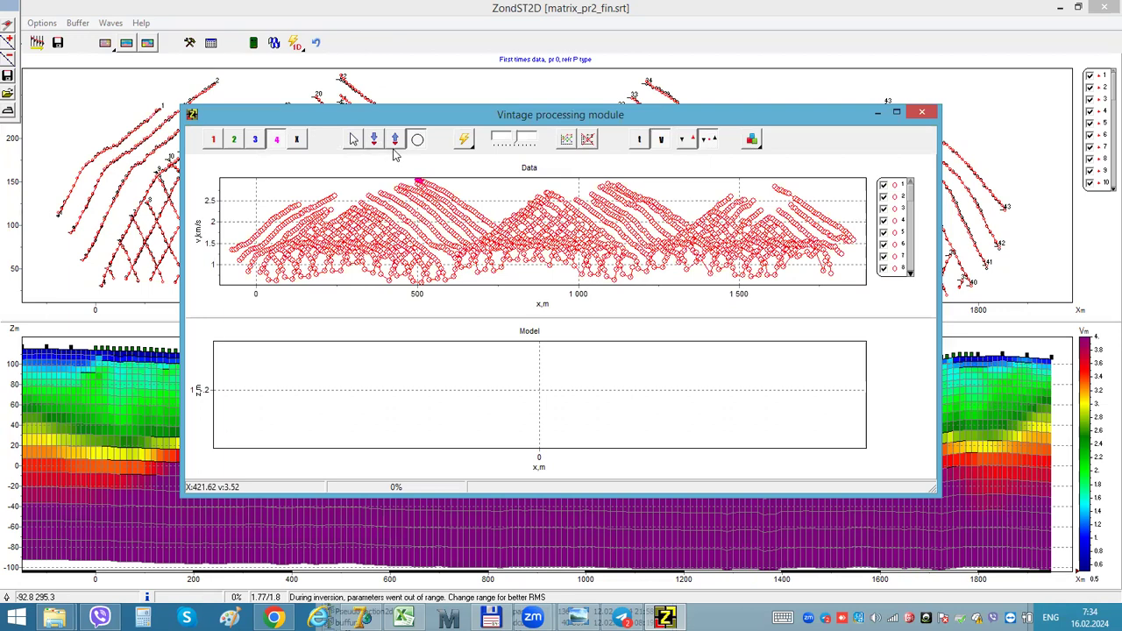
Look over the Build solution options and close them without changes.
left_click(462, 140)
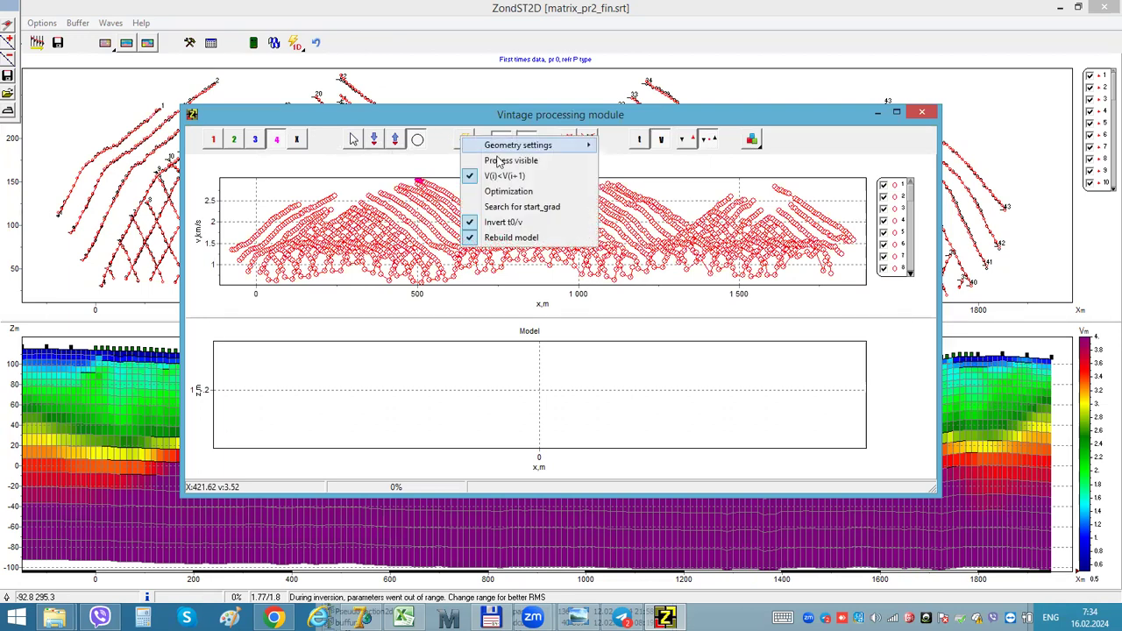
mouse_move(506, 147)
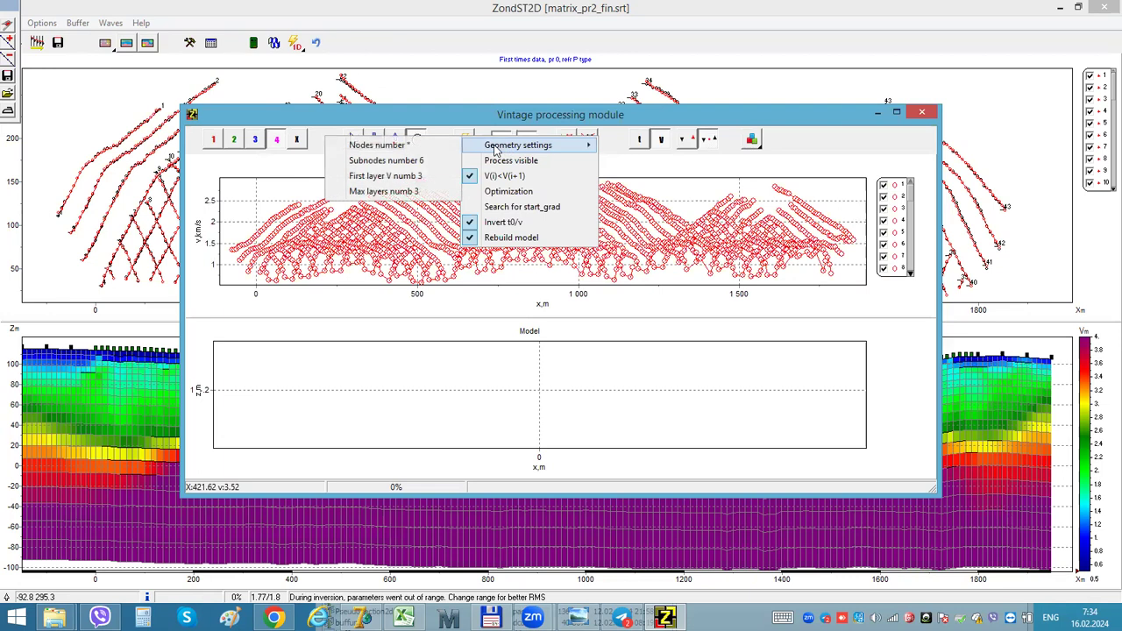
left_click(396, 119)
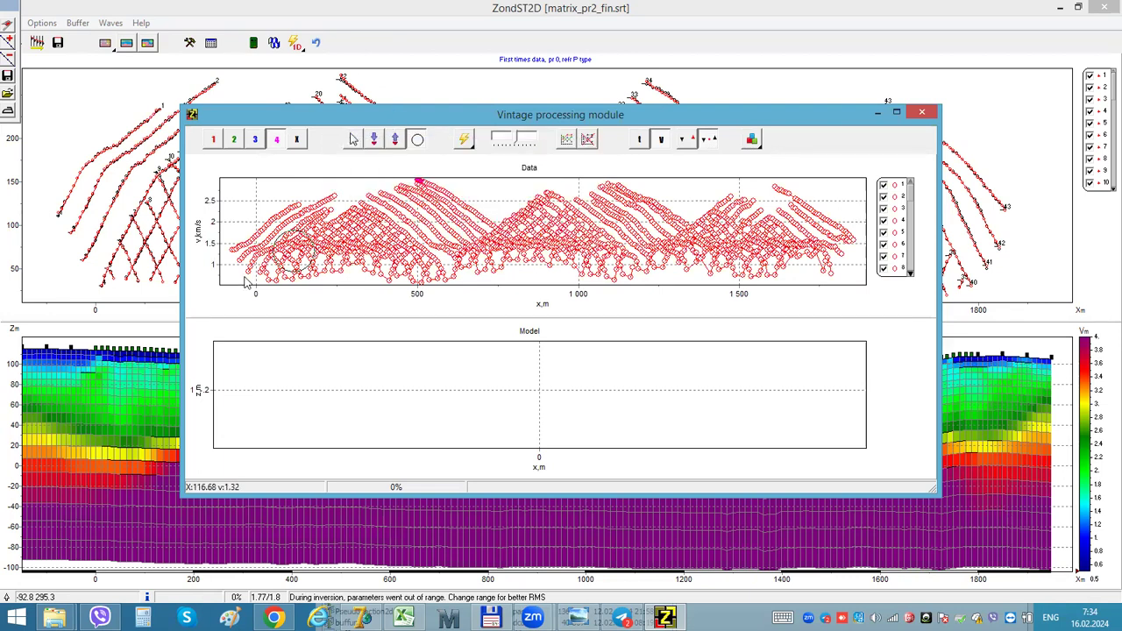
Set the solution geometry's Nodes number to 100.
left_click(464, 142)
mouse_move(513, 155)
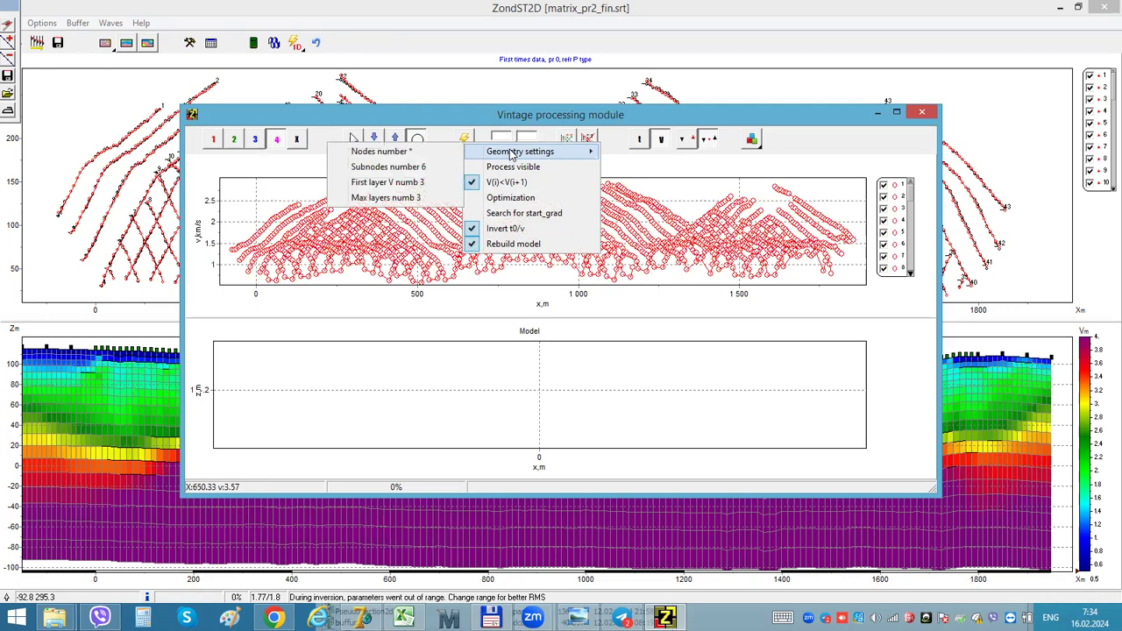
left_click(427, 152)
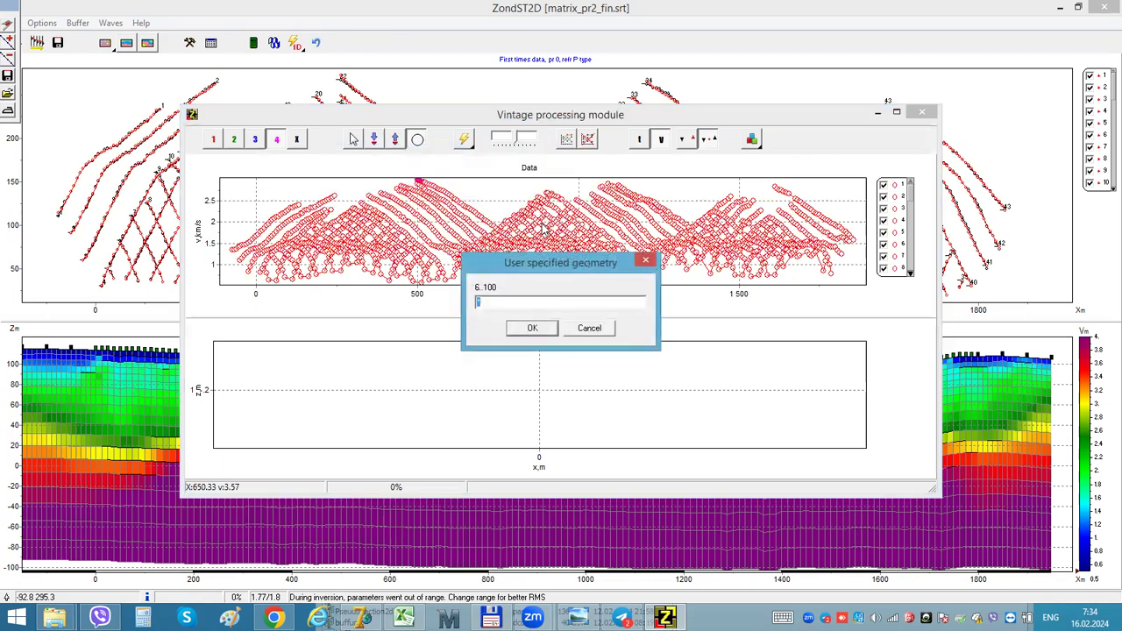
left_click(526, 330)
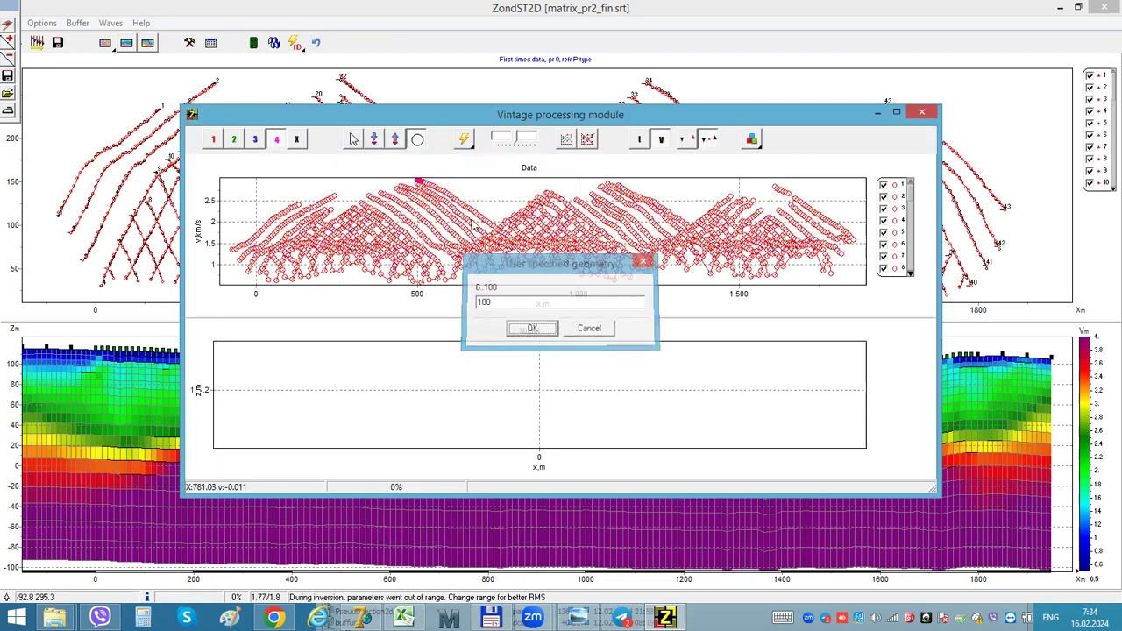
Set First layer V numb to 10 in the geometry settings.
left_click(466, 142)
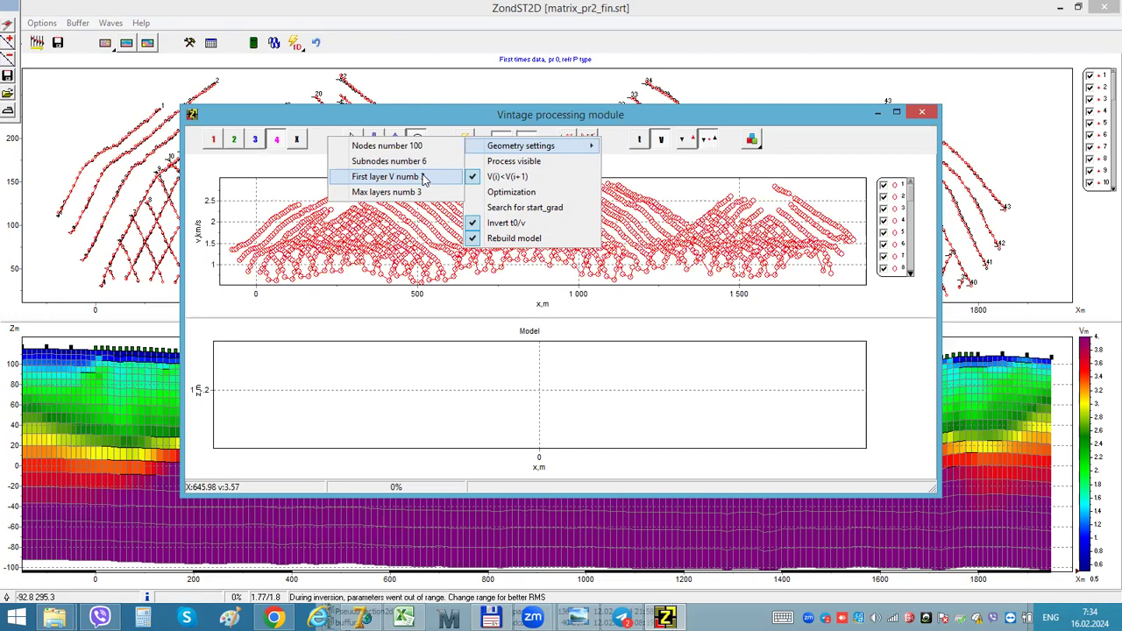
left_click(425, 179)
type("1")
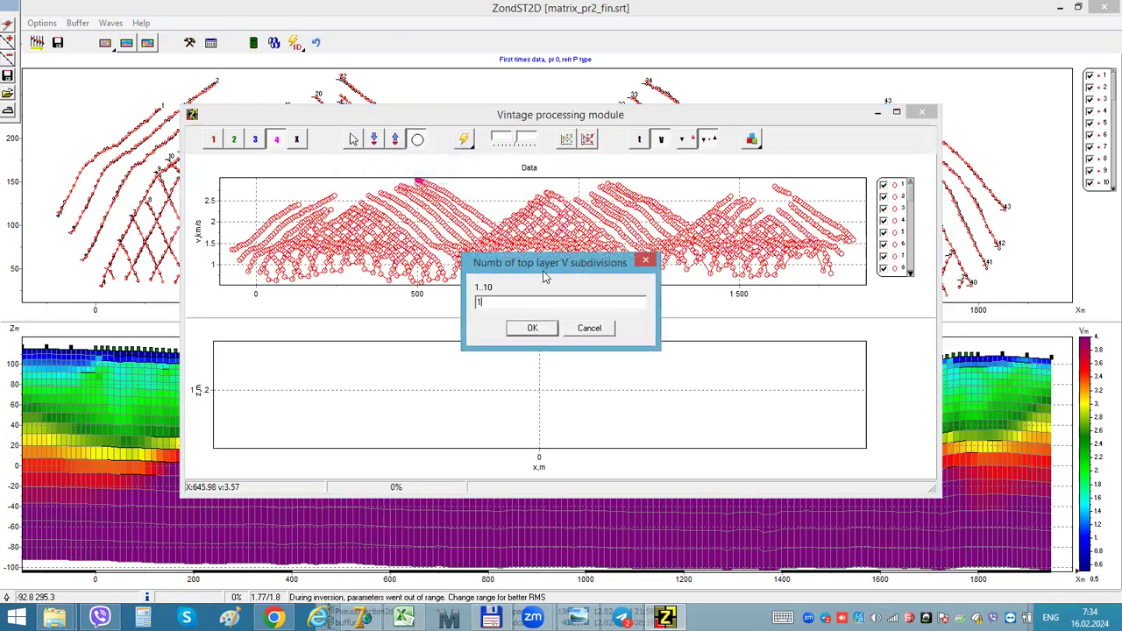
type("0")
left_click(531, 329)
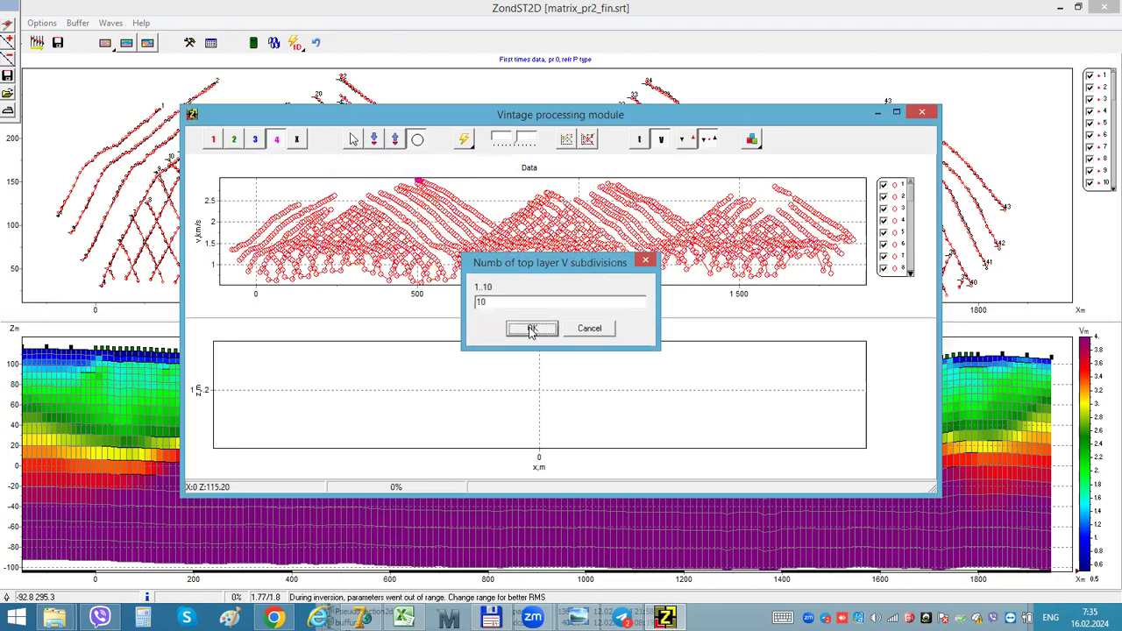
Build the three-boundary layered solution (RMS 1.6%), set it as the layered model, and close Vintage.
left_click(465, 141)
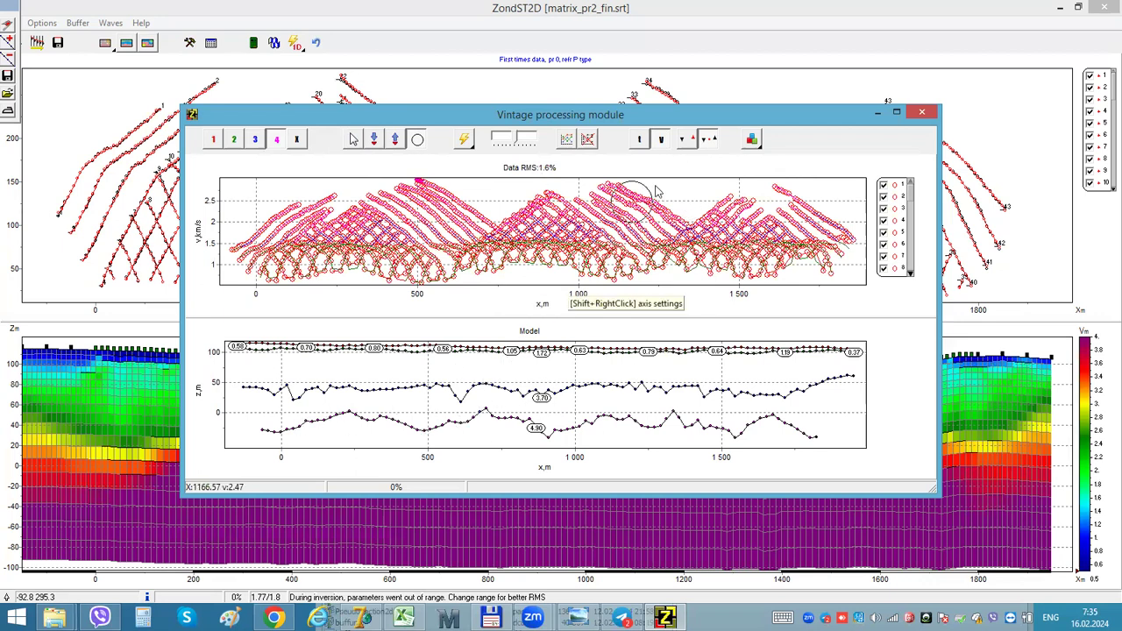
left_click(752, 141)
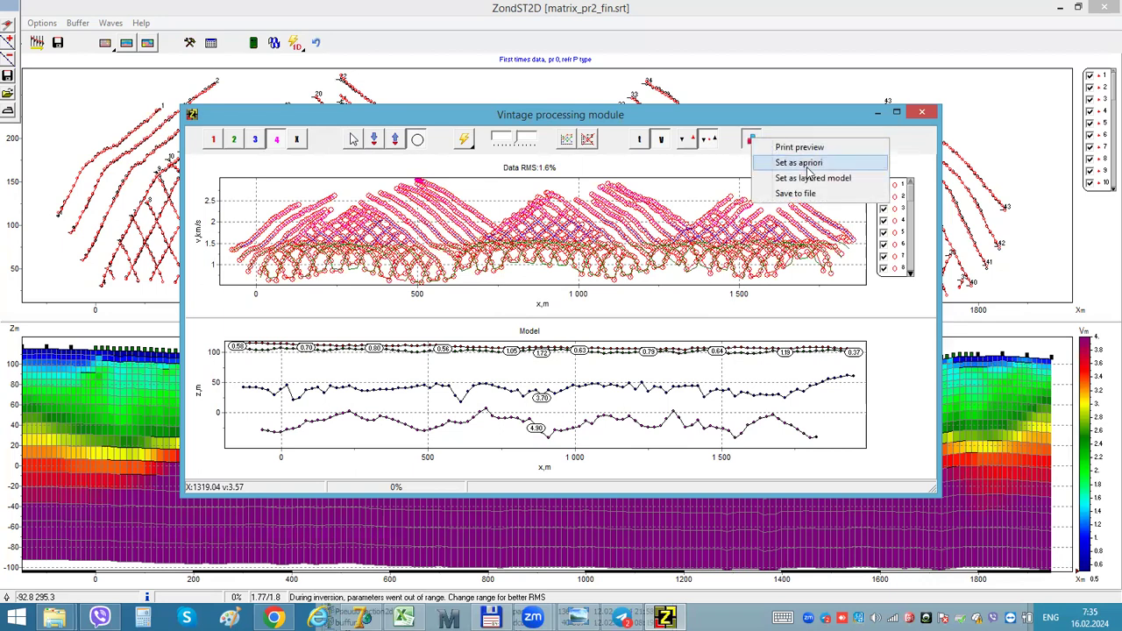
left_click(753, 141)
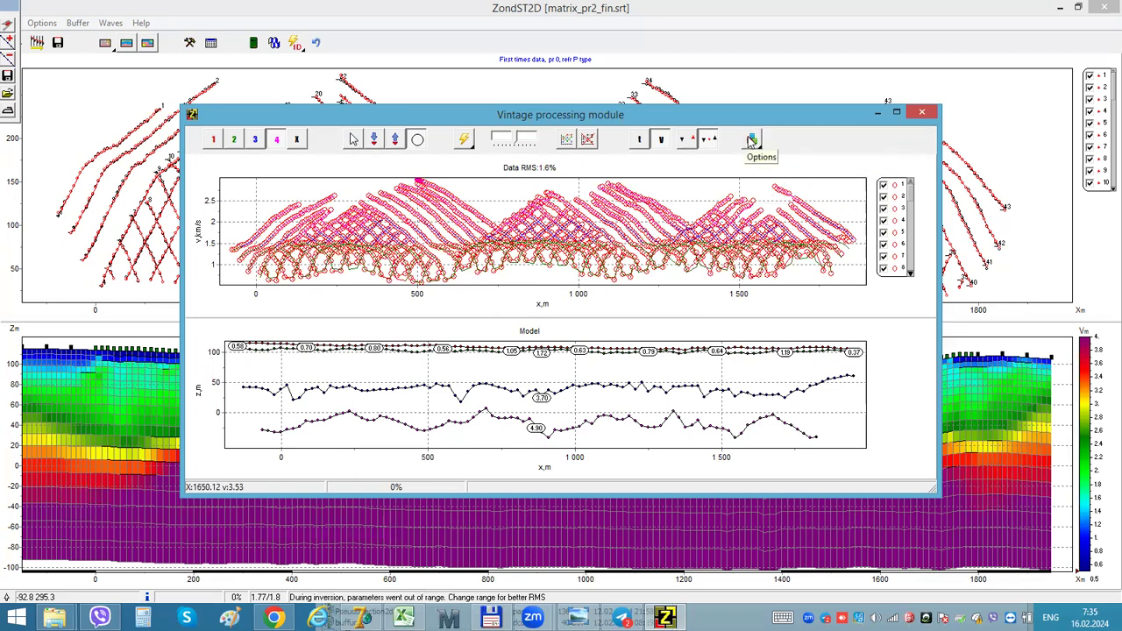
left_click(753, 140)
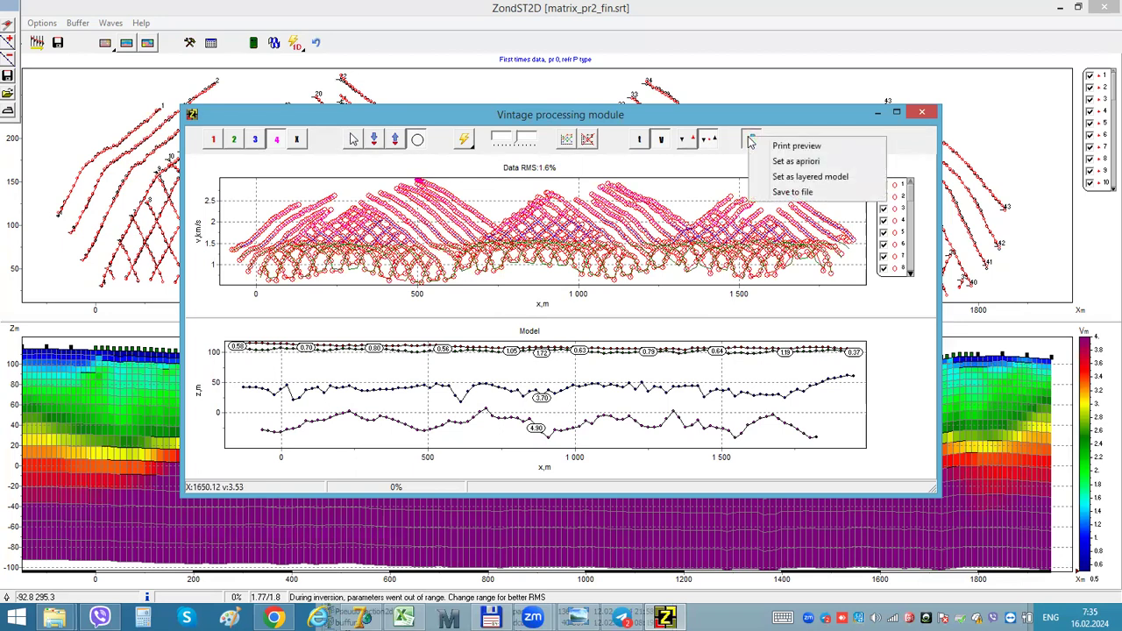
left_click(811, 178)
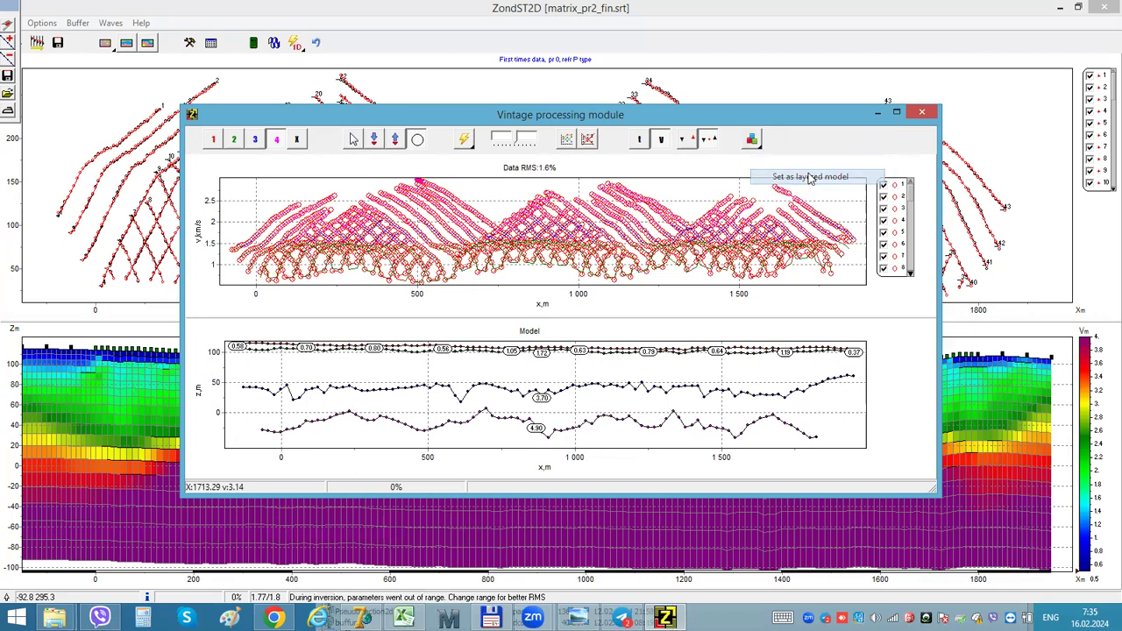
left_click(919, 114)
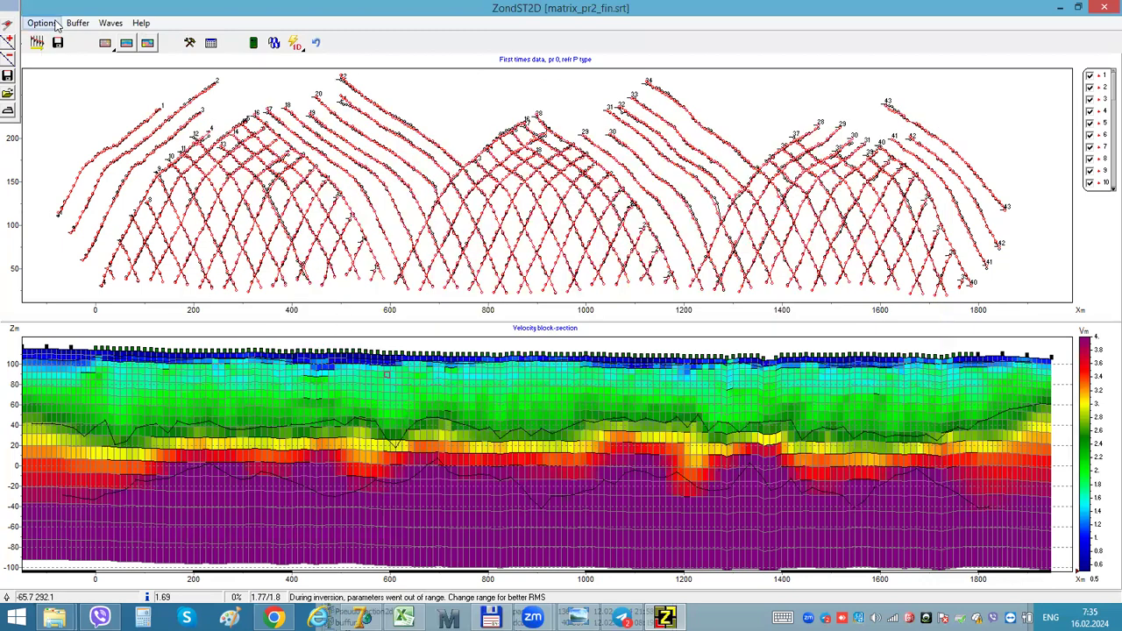
Switch the velocity model display to Contour-section.
left_click(54, 25)
mouse_move(70, 138)
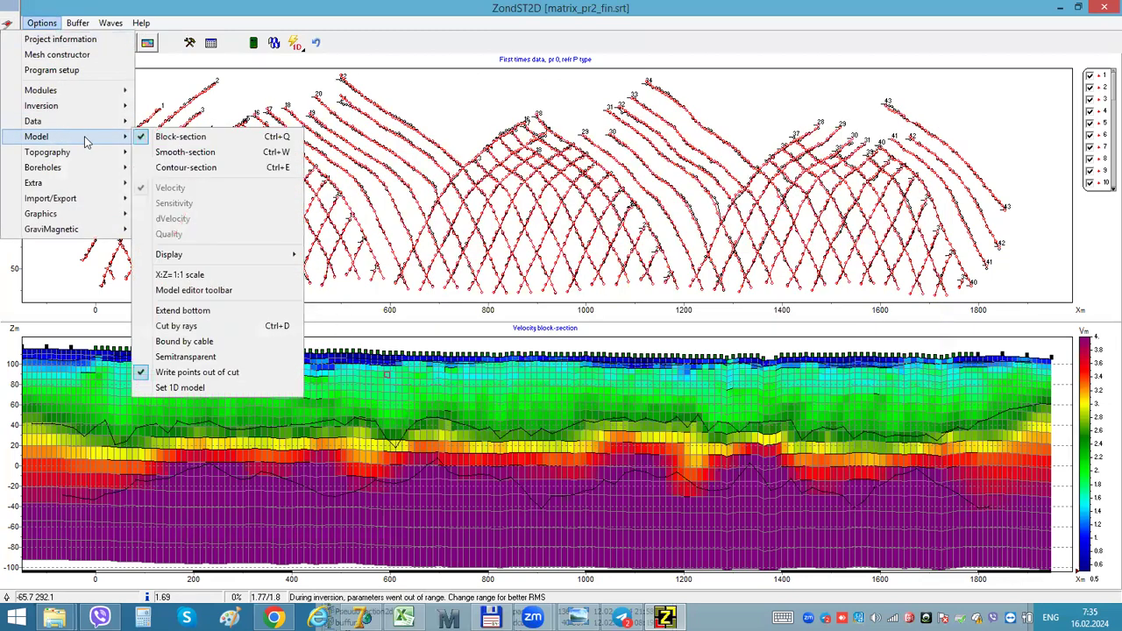
left_click(189, 169)
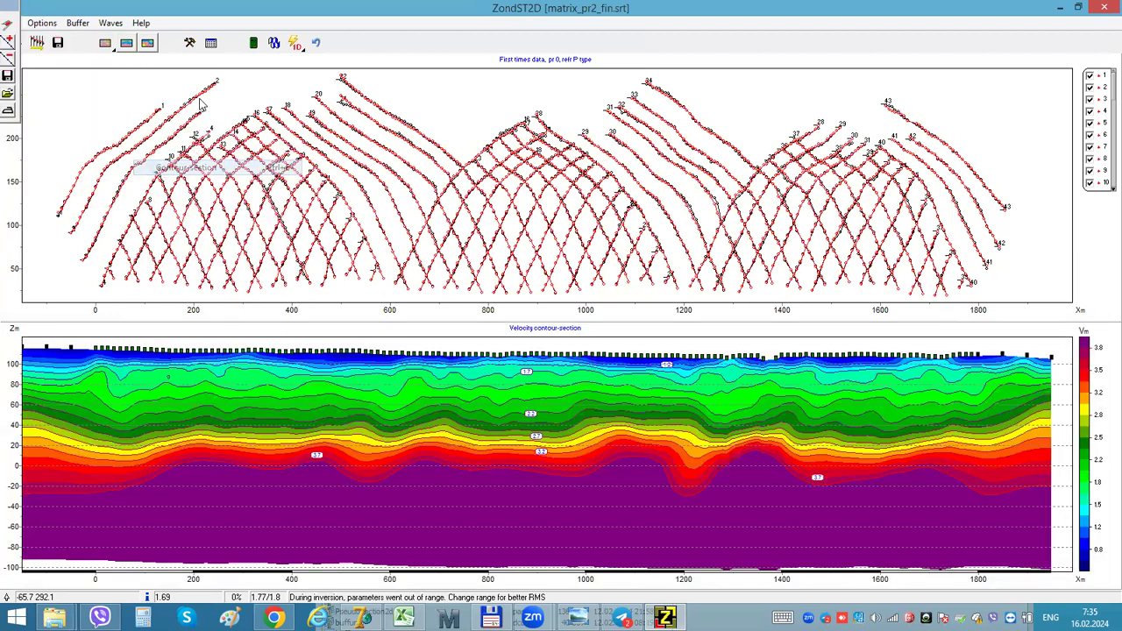
Turn off Isolines in the contour-section Setup and apply.
right_click(242, 334)
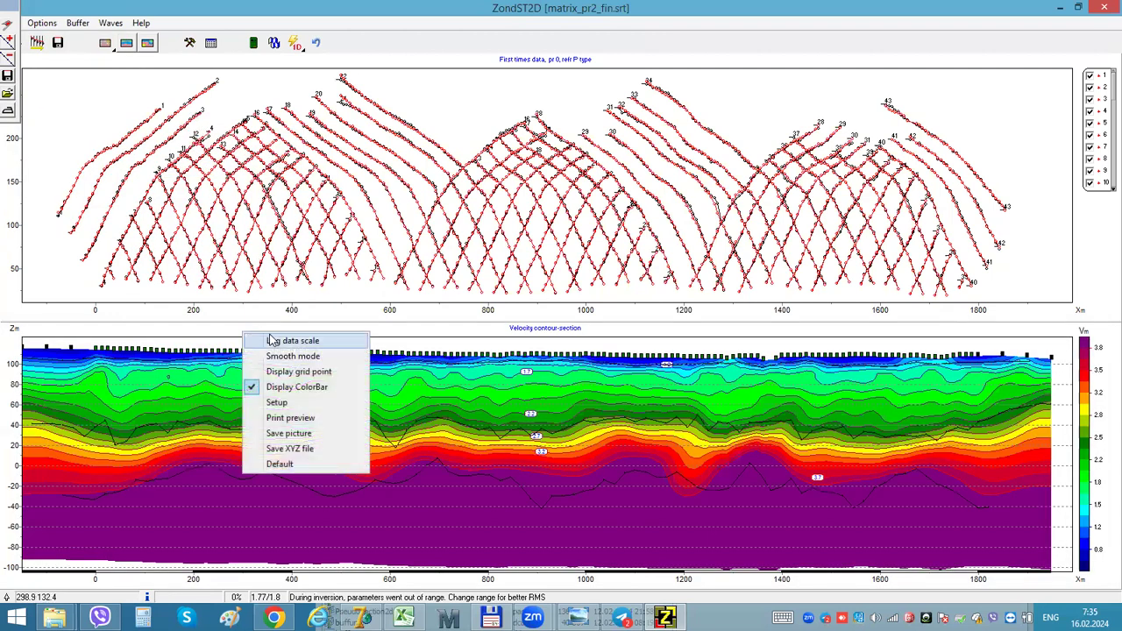
left_click(277, 402)
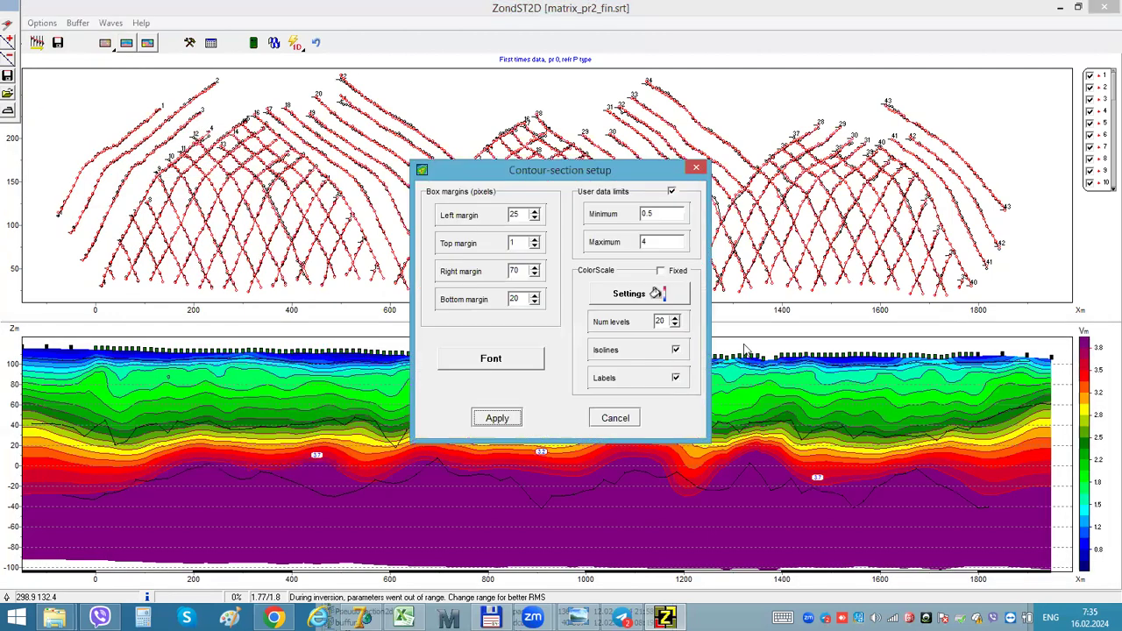
left_click(676, 351)
left_click(495, 418)
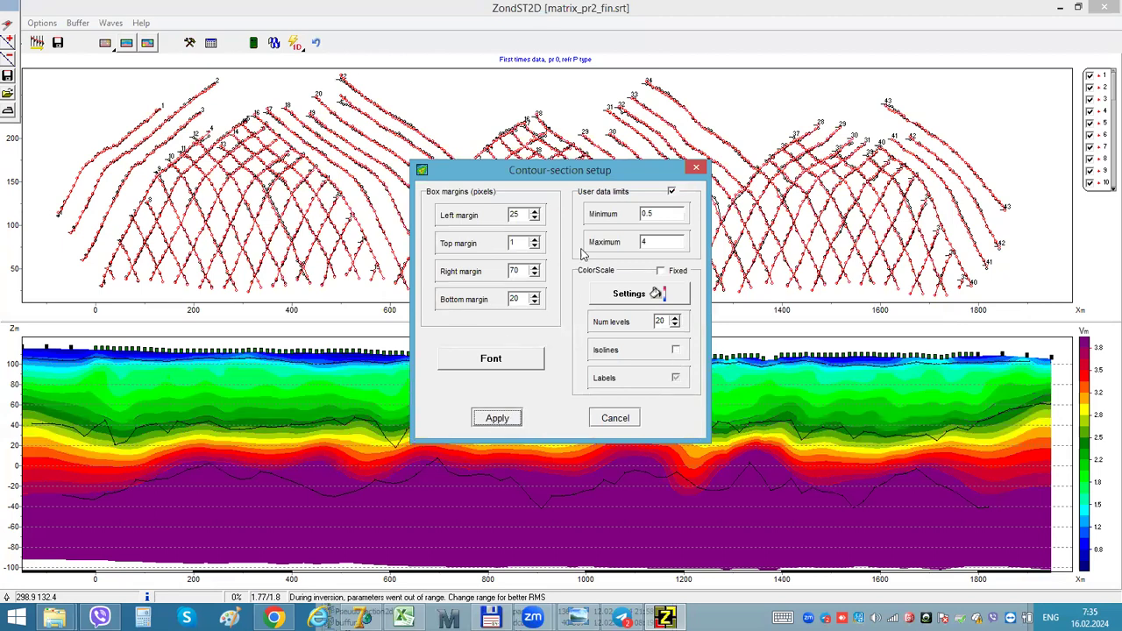
left_click(696, 168)
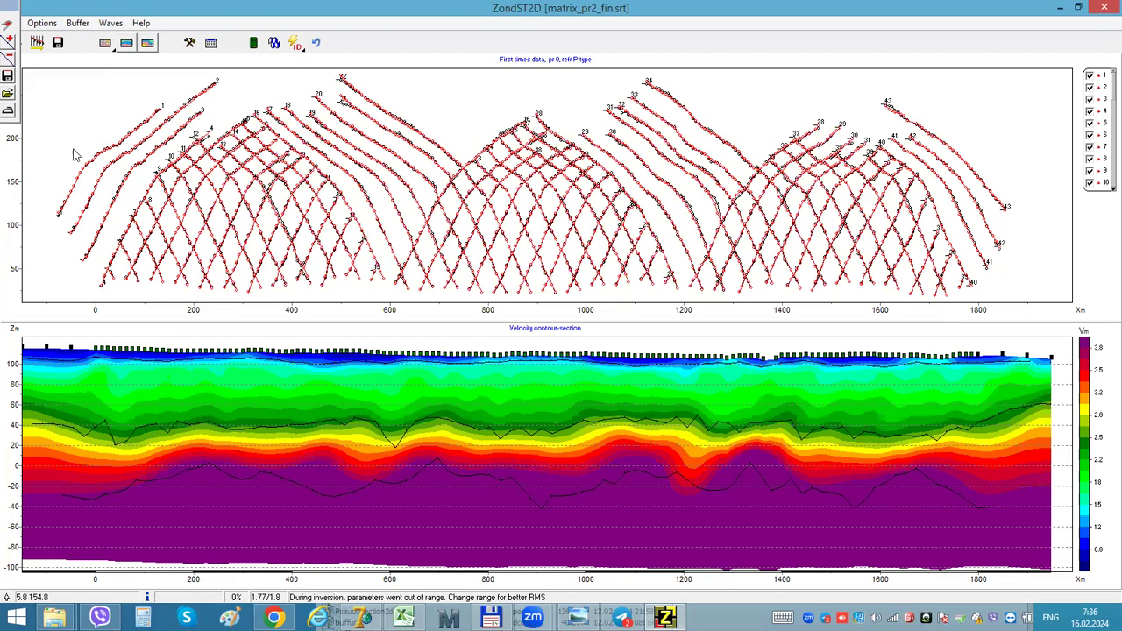
Show the four-layer velocity layered section and open the Layered model menu.
left_click(126, 42)
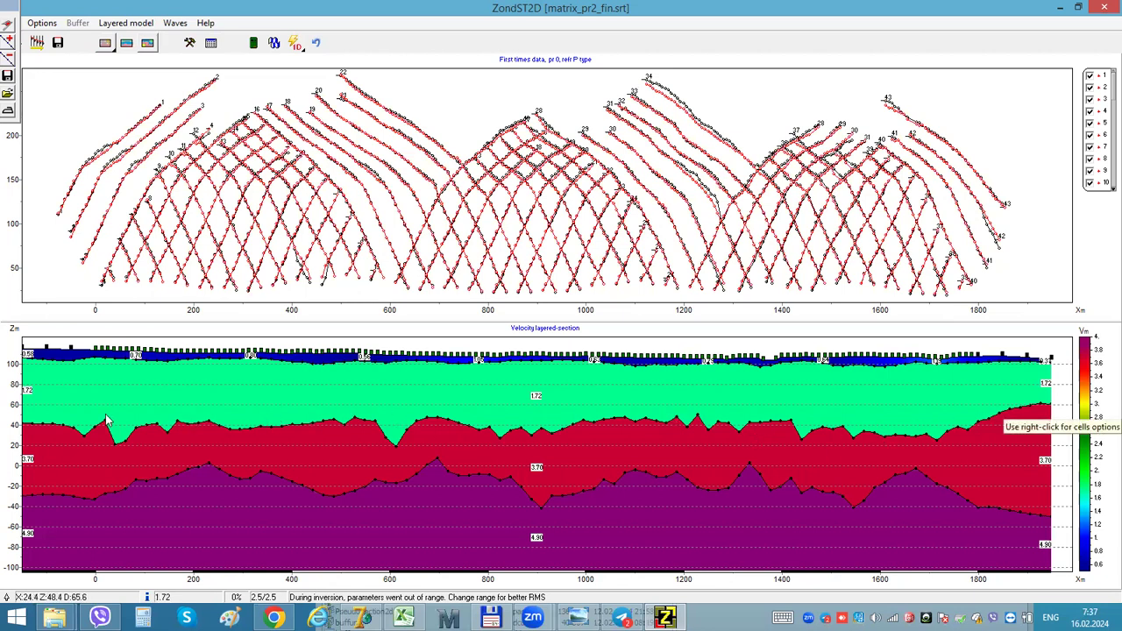
left_click(127, 23)
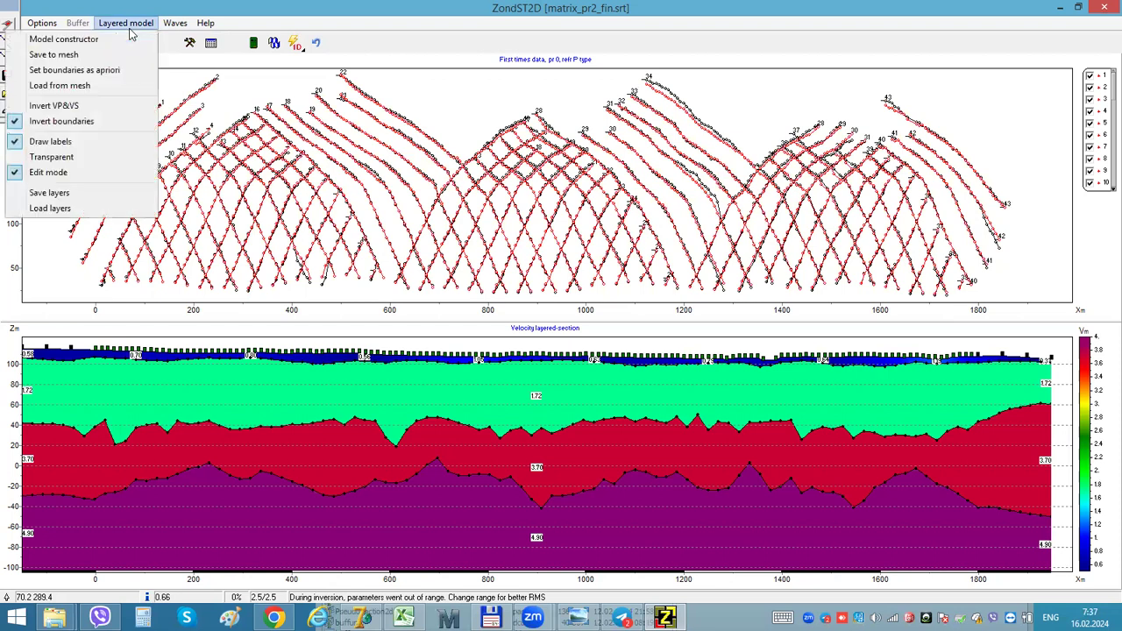
Return the section to contours and start re-inverting from the layered starting model.
left_click(82, 55)
left_click(104, 44)
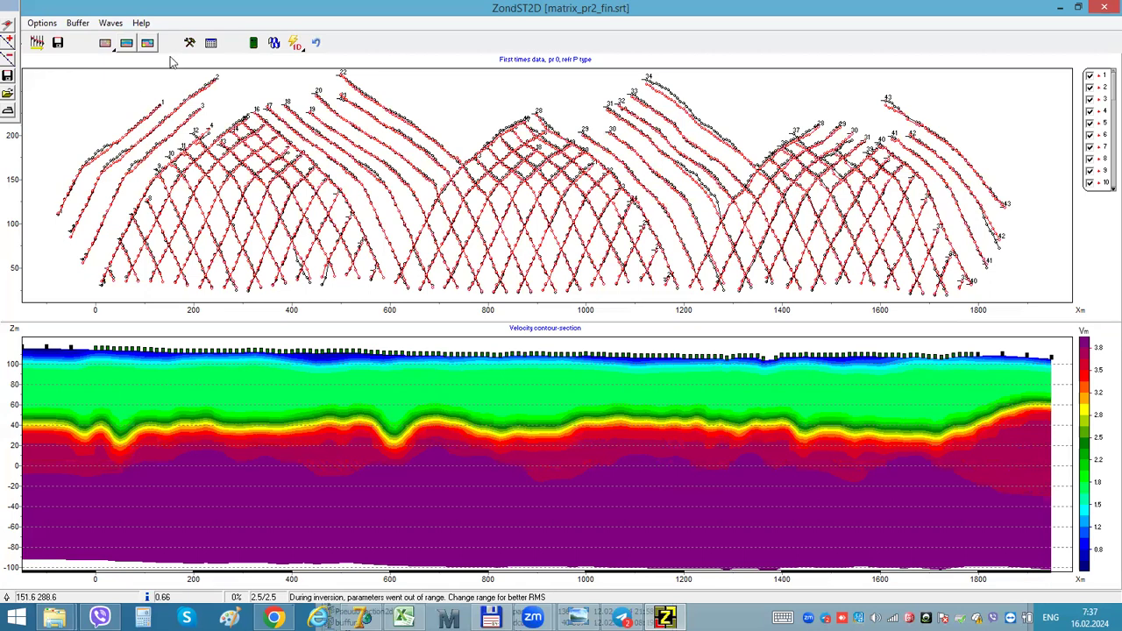
left_click(273, 46)
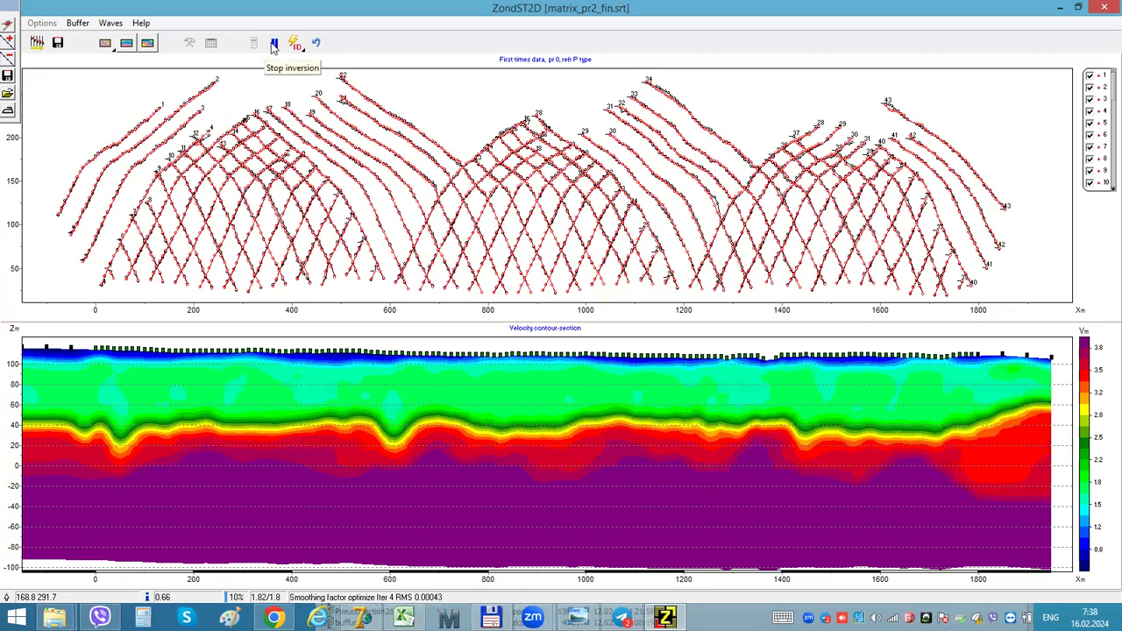
Stop the inversion at RMS about 1.8% and overlay the layer boundaries on the section.
left_click(275, 47)
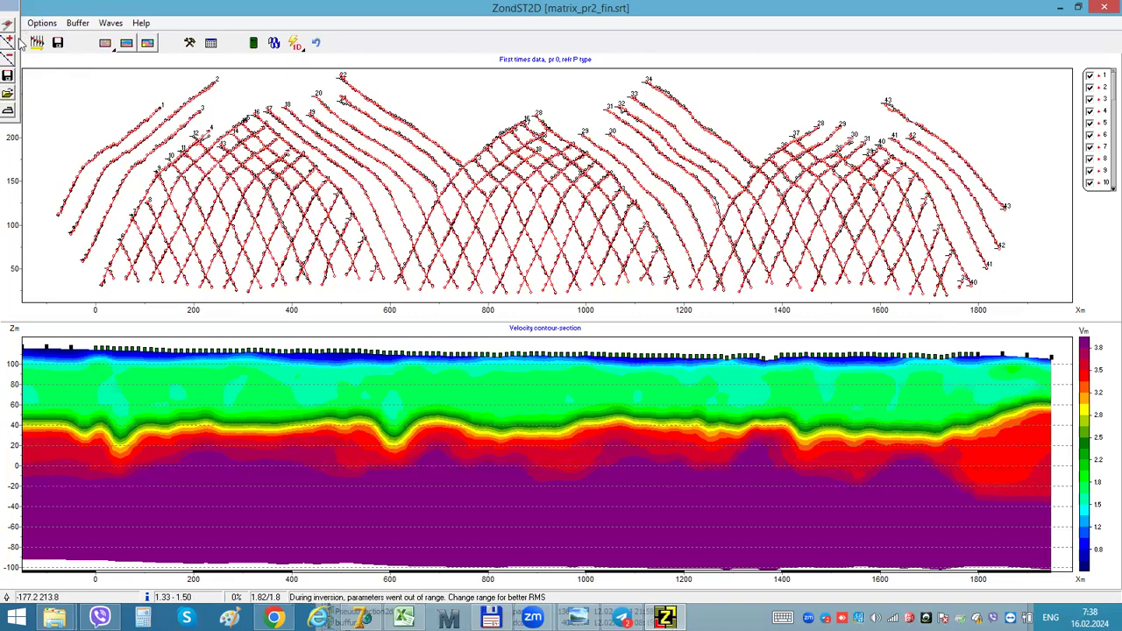
left_click(7, 40)
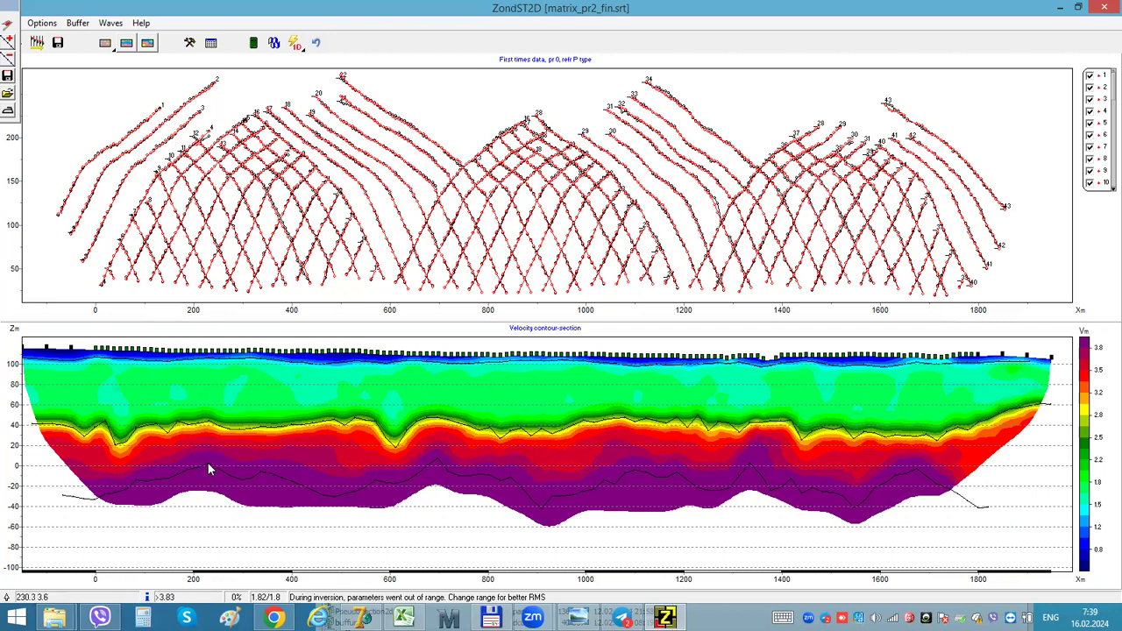
Give the boundary lines border width 2 in blue and set their colour to blue.
right_click(212, 423)
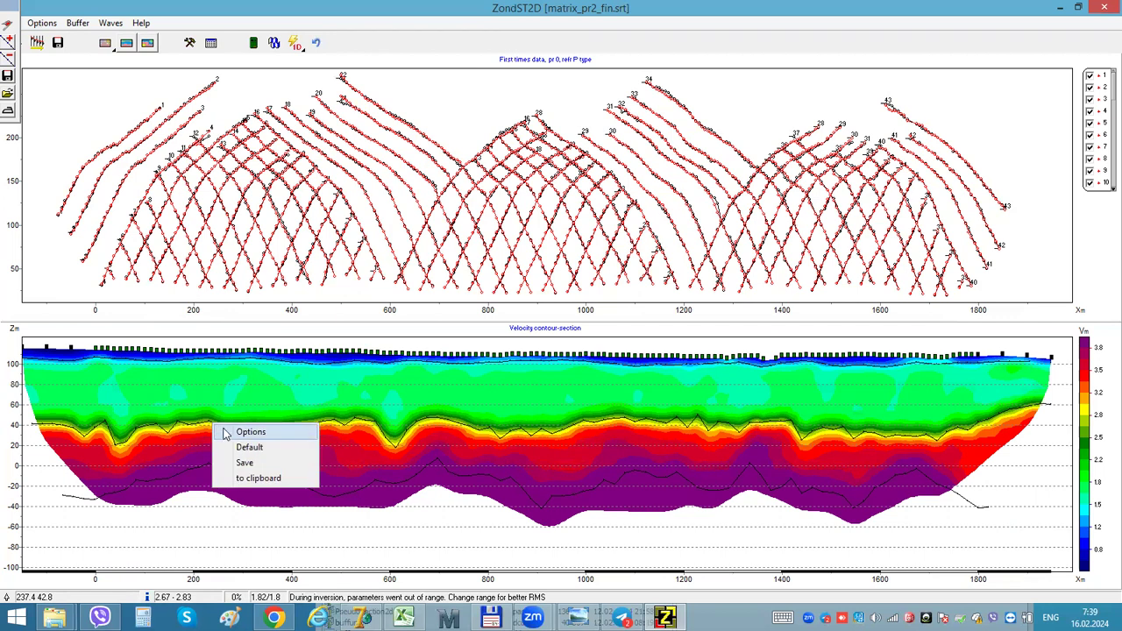
left_click(230, 430)
left_click(298, 175)
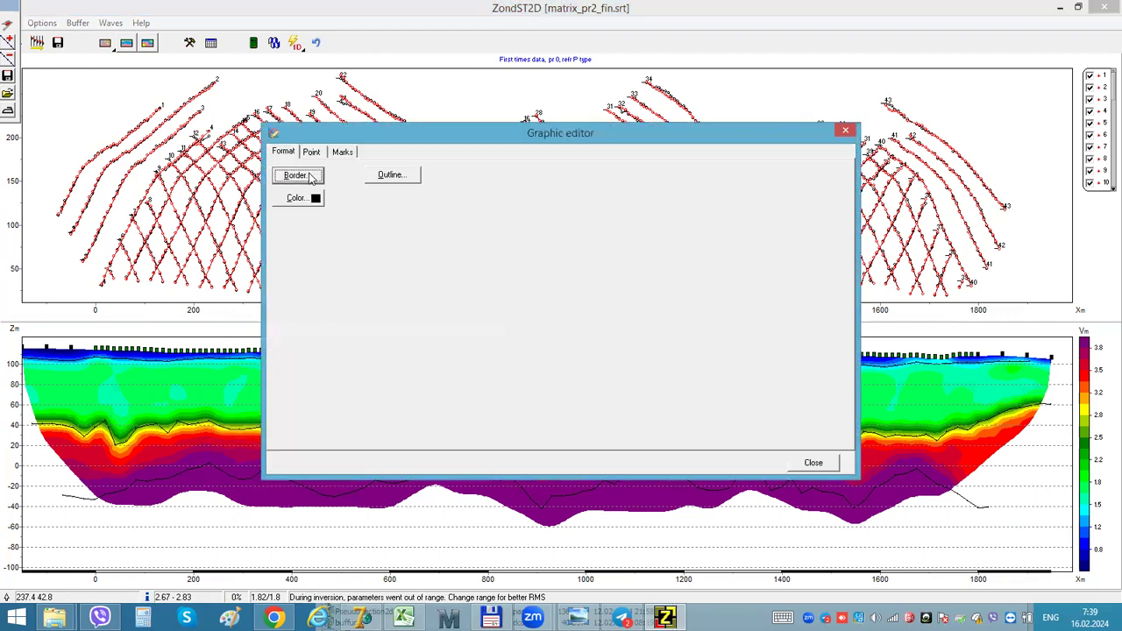
left_click(638, 296)
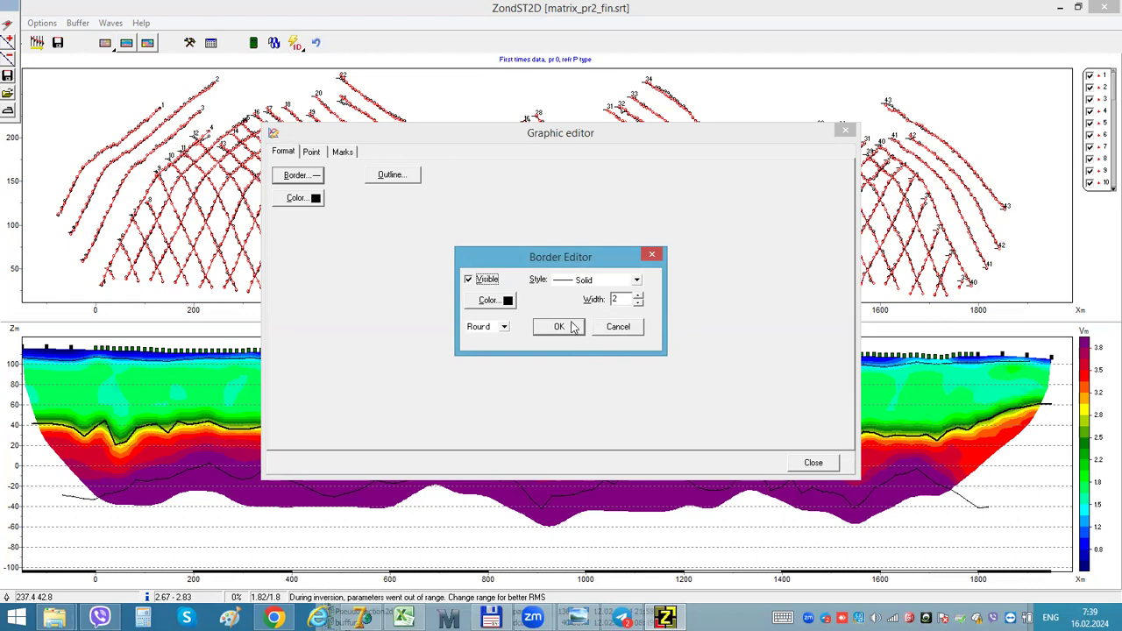
left_click(500, 300)
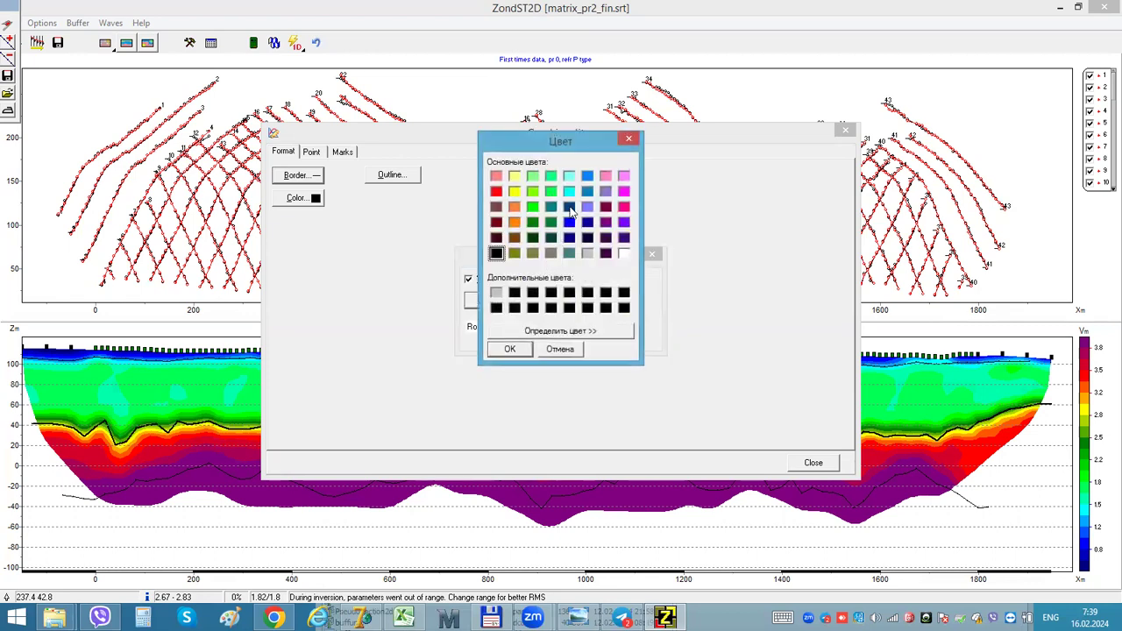
left_click(569, 221)
left_click(511, 350)
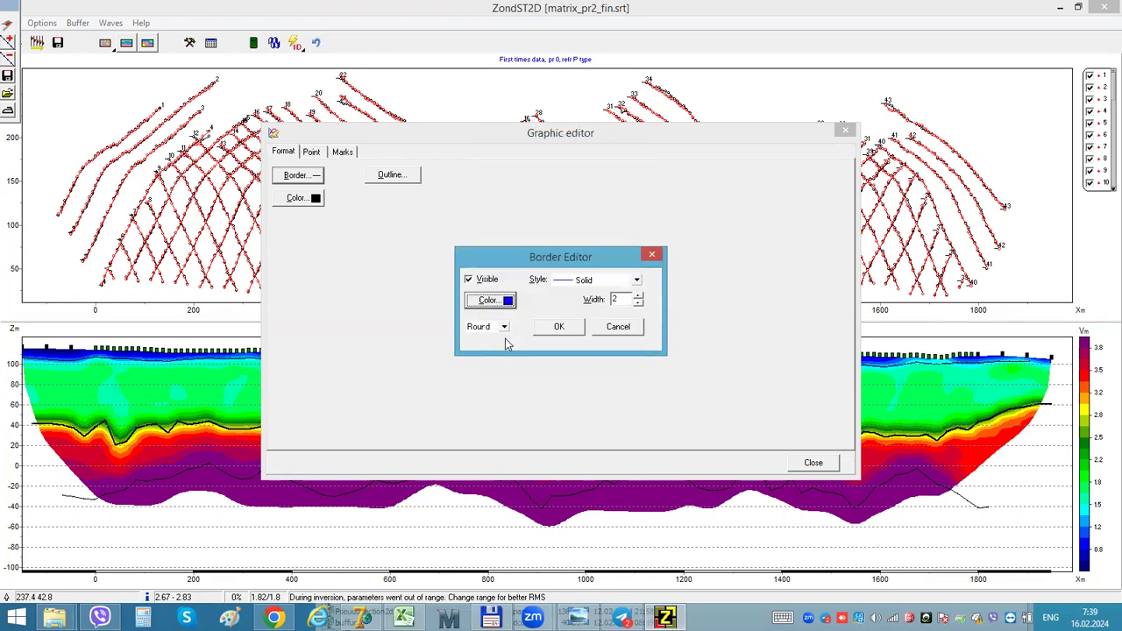
left_click(555, 326)
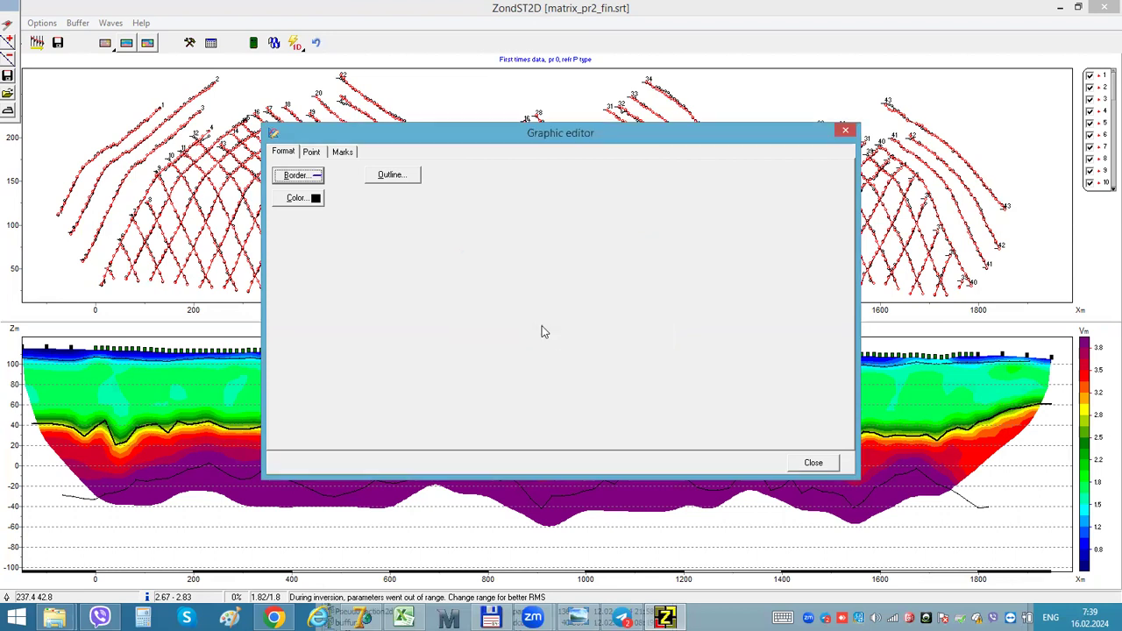
left_click(297, 198)
left_click(568, 223)
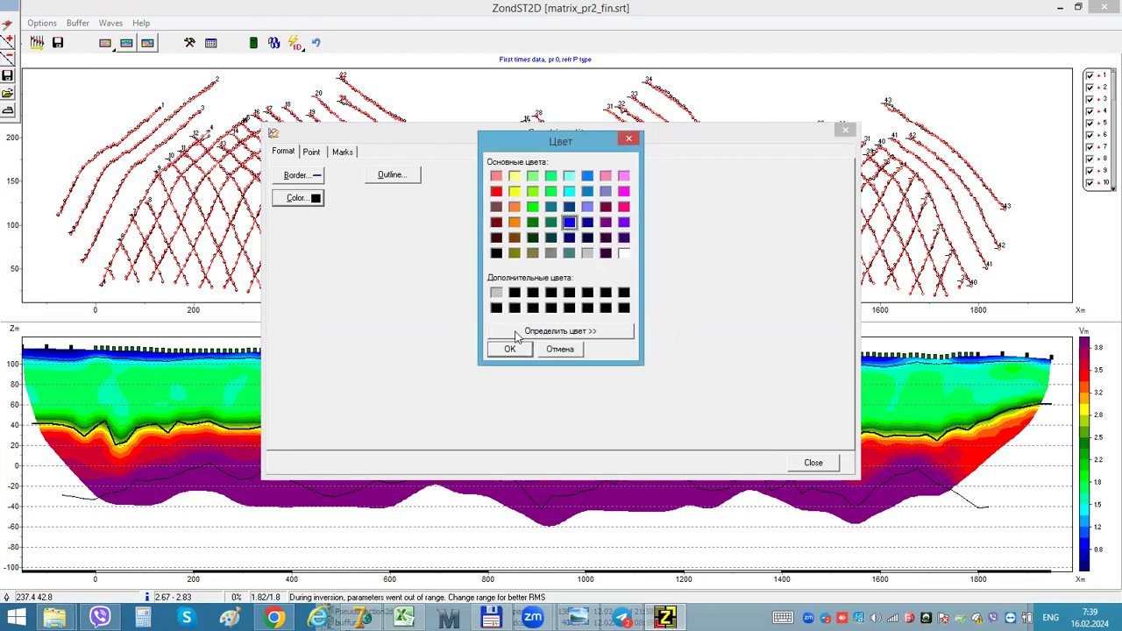
left_click(510, 349)
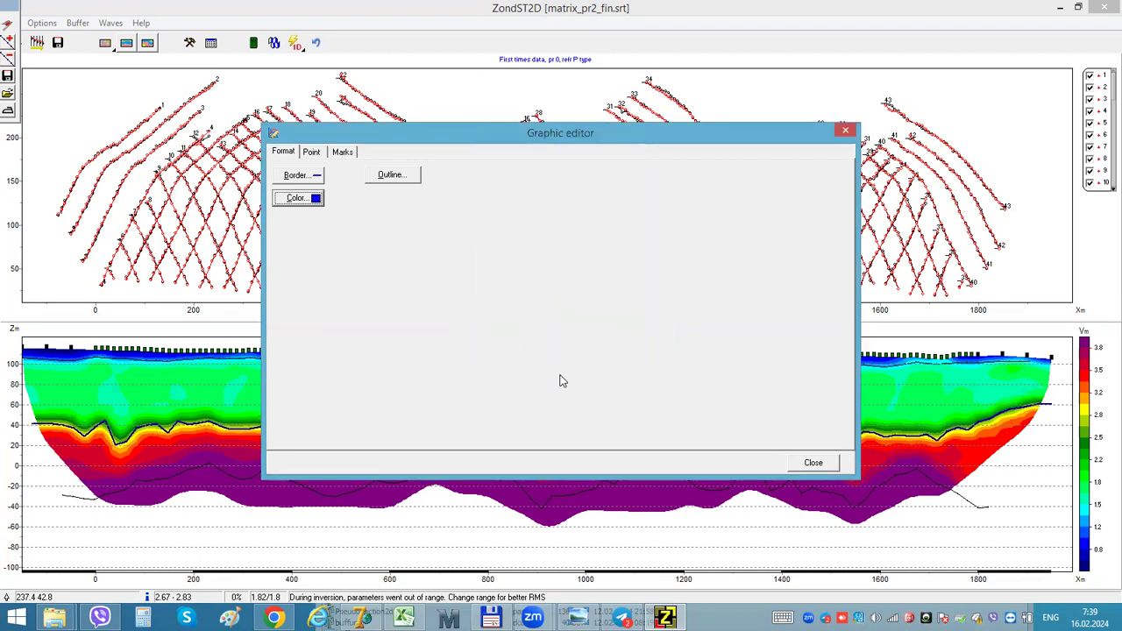
left_click(812, 464)
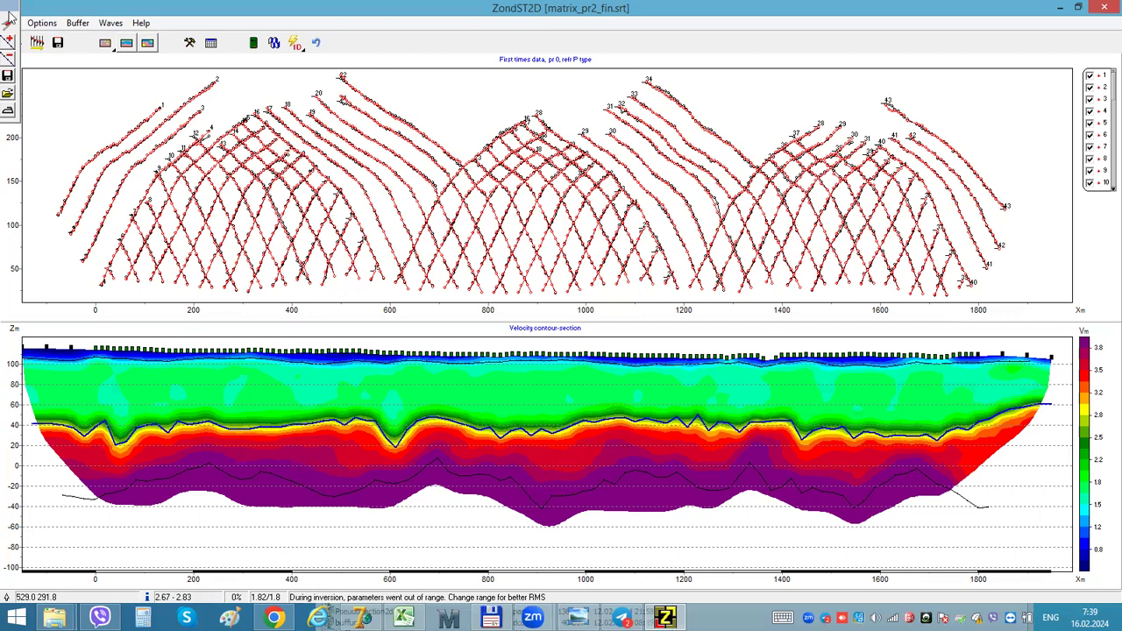
Open the Elements toolbox and draw a line from the boundary dip near 600 m.
left_click(41, 23)
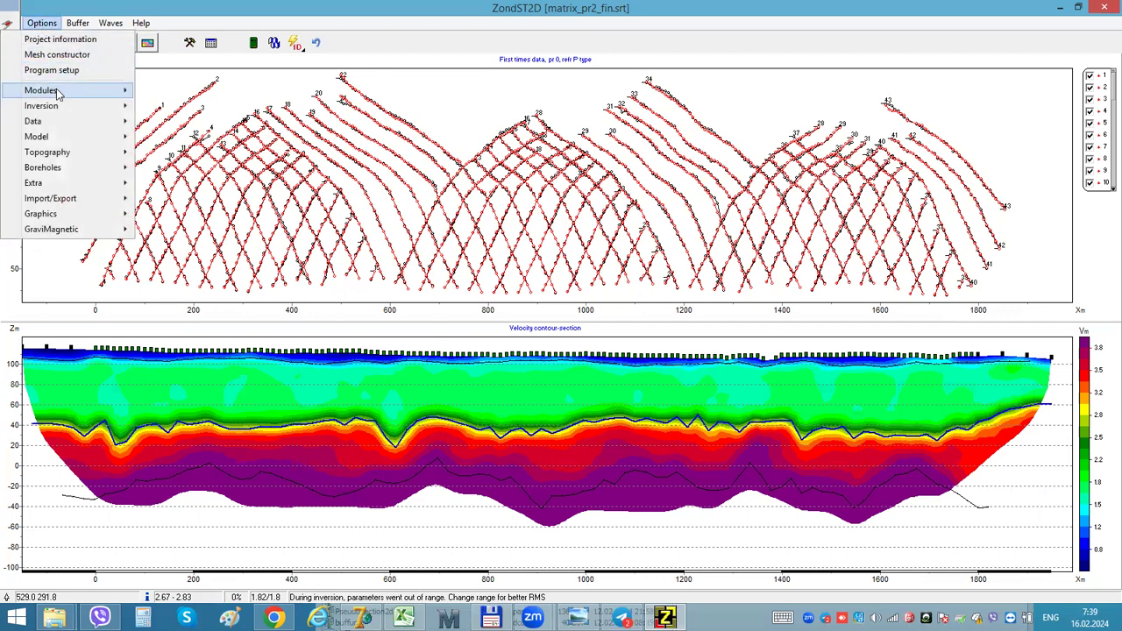
mouse_move(57, 93)
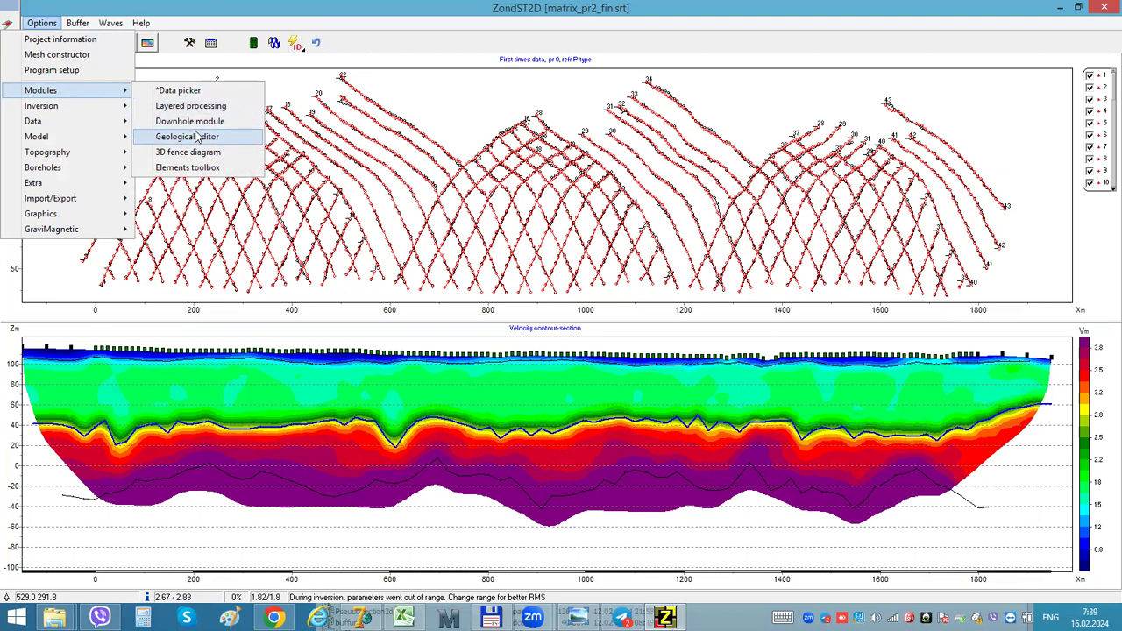
left_click(189, 167)
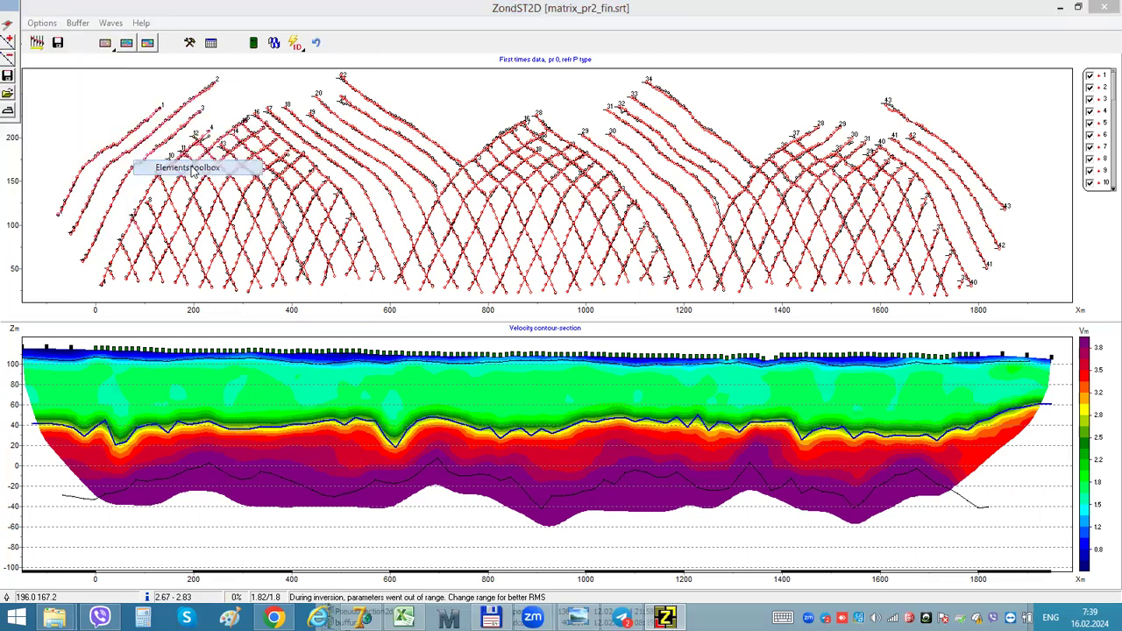
right_click(28, 47)
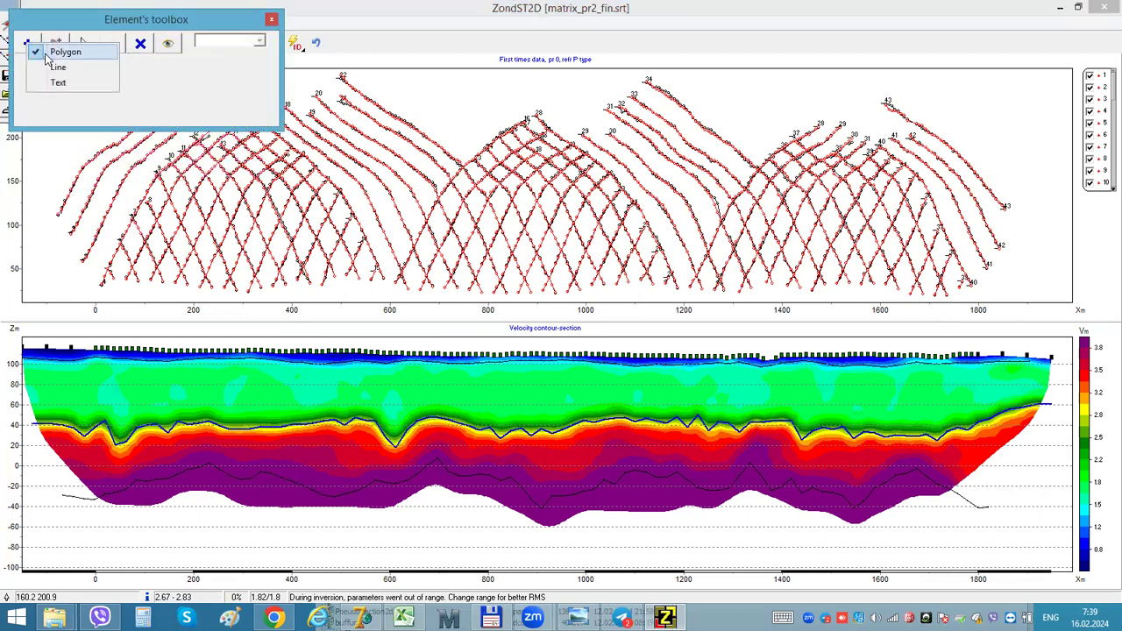
left_click(53, 66)
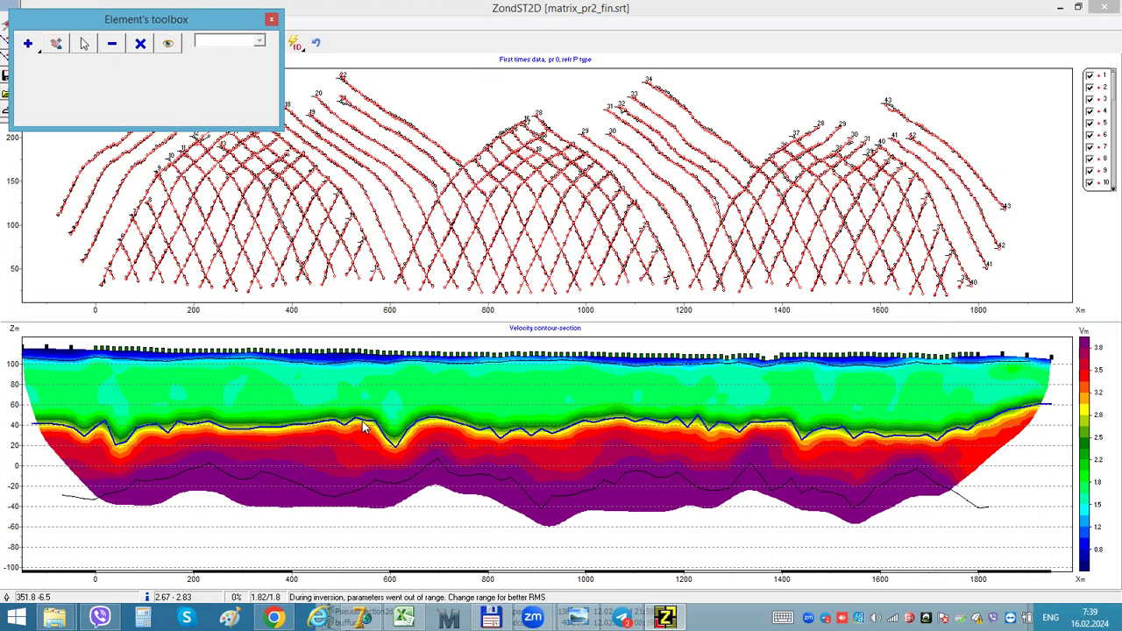
left_click(364, 427)
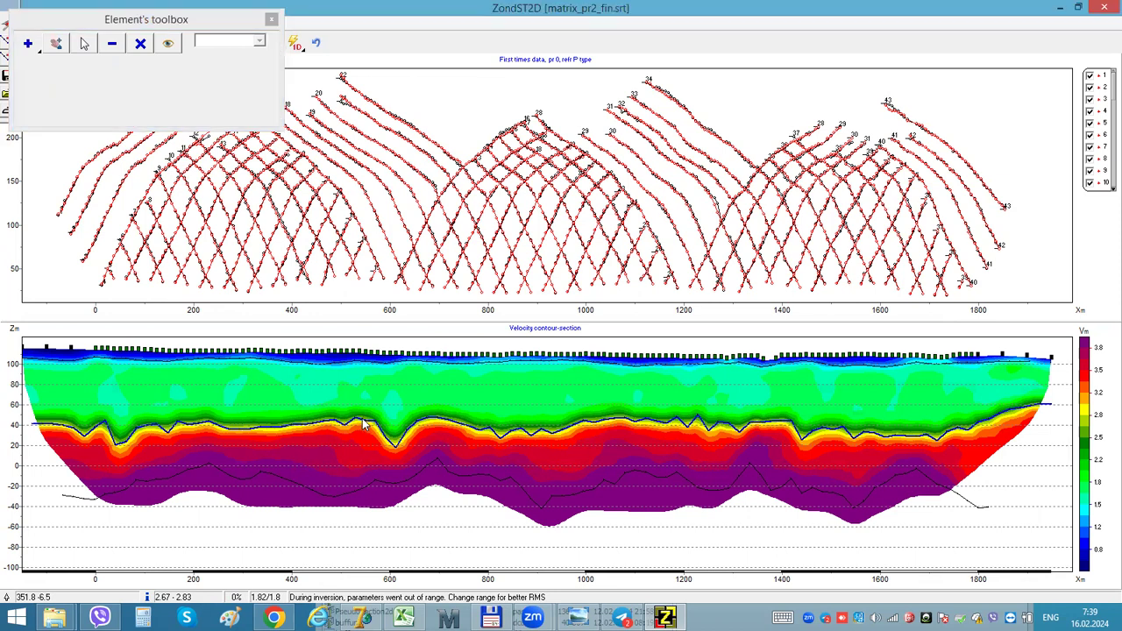
double_click(425, 383)
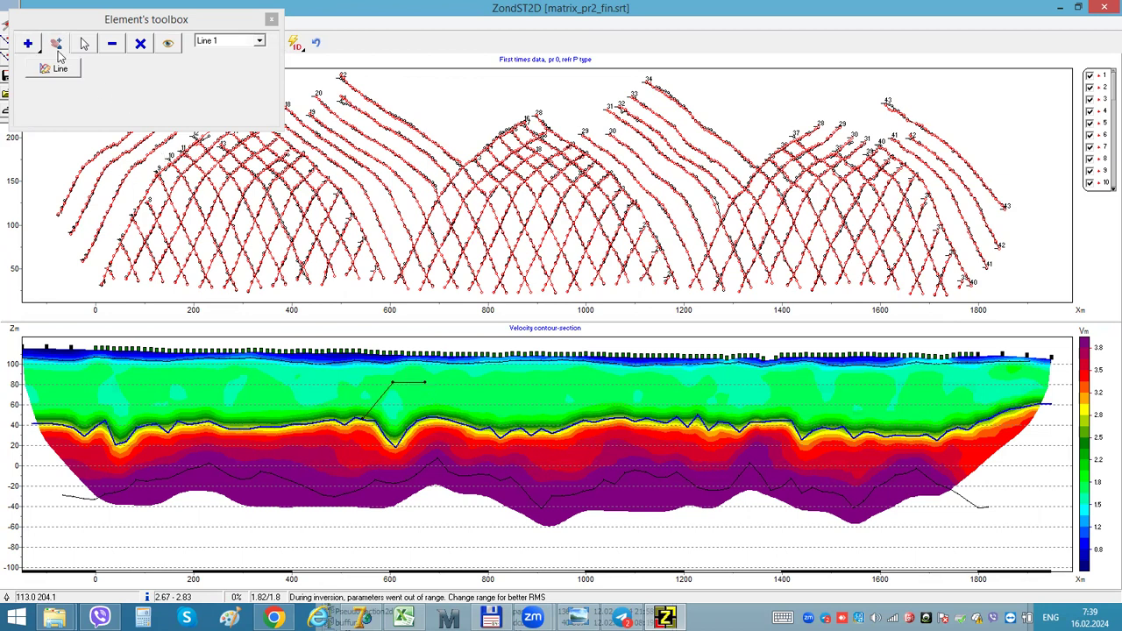
Add a text label reading 'boundary from layered' at the line's end.
left_click(31, 49)
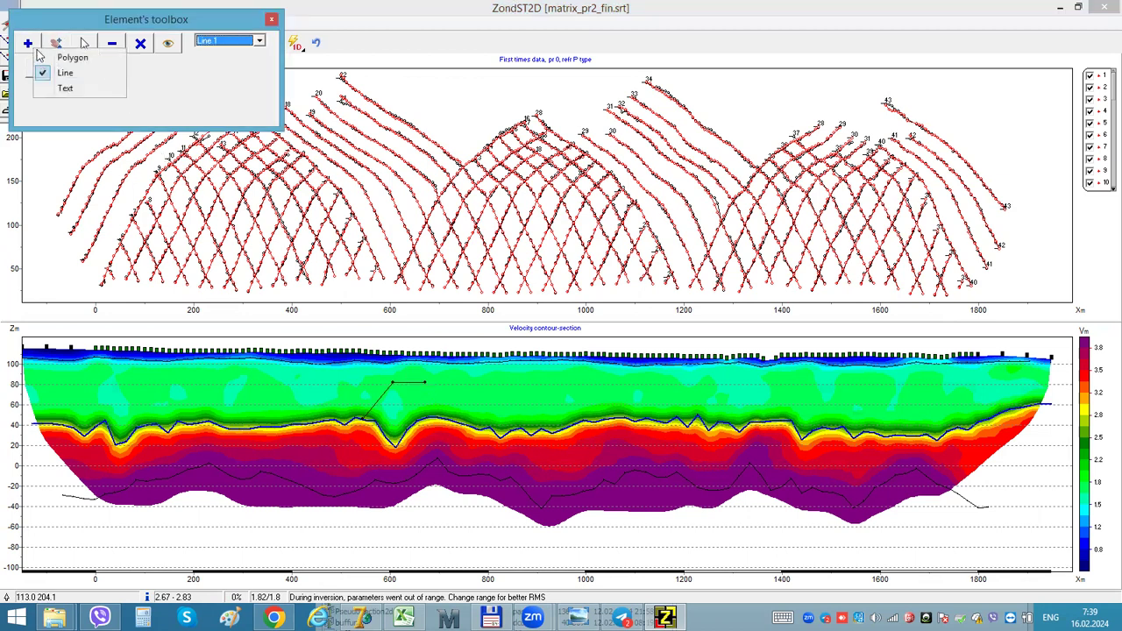
left_click(66, 87)
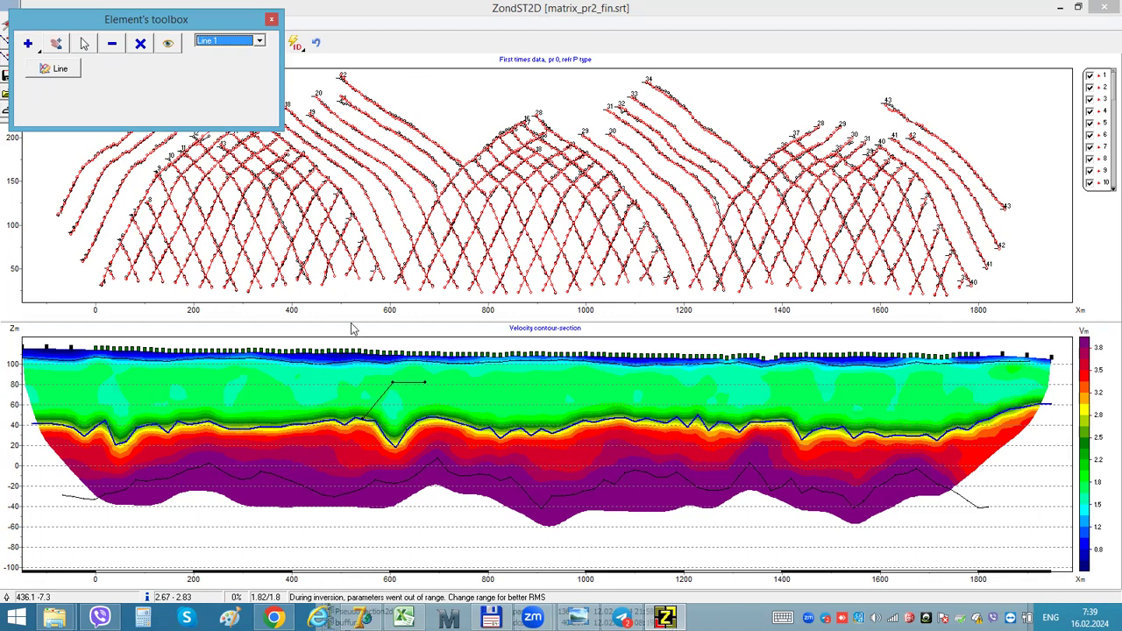
left_click(401, 373)
type("1D")
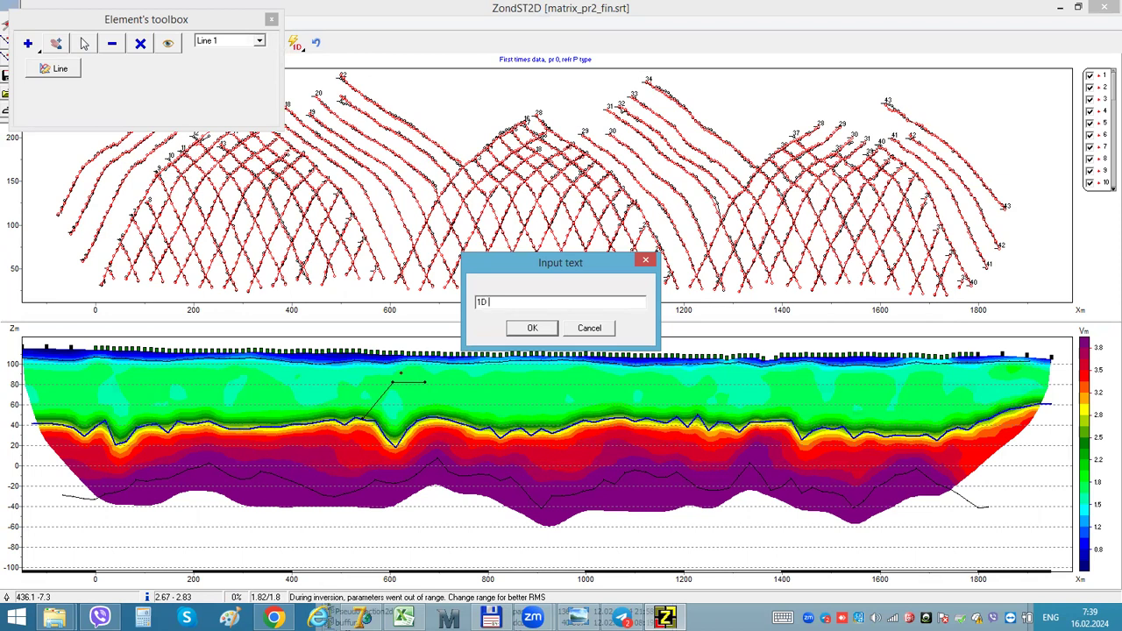
type("boundary")
key("Home")
key("Delete")
key("Delete")
key("Delete")
type("from layered")
Confirm the 'boundary from layered' text, nudge it into place, and close the Element's toolbox.
left_click(532, 329)
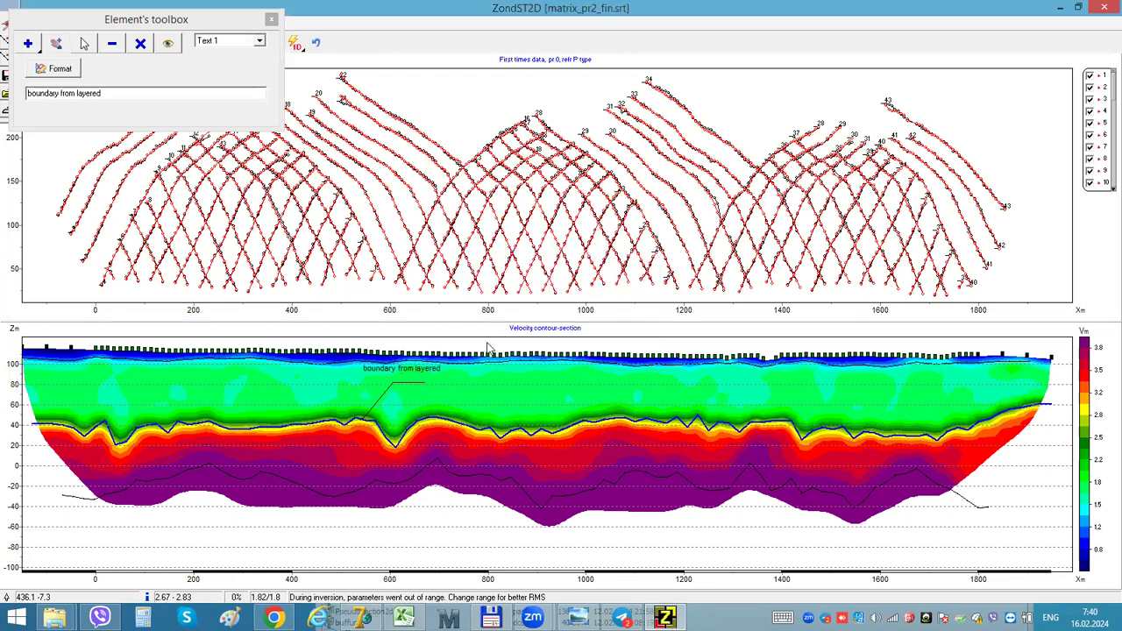
left_click_drag(407, 373, 417, 379)
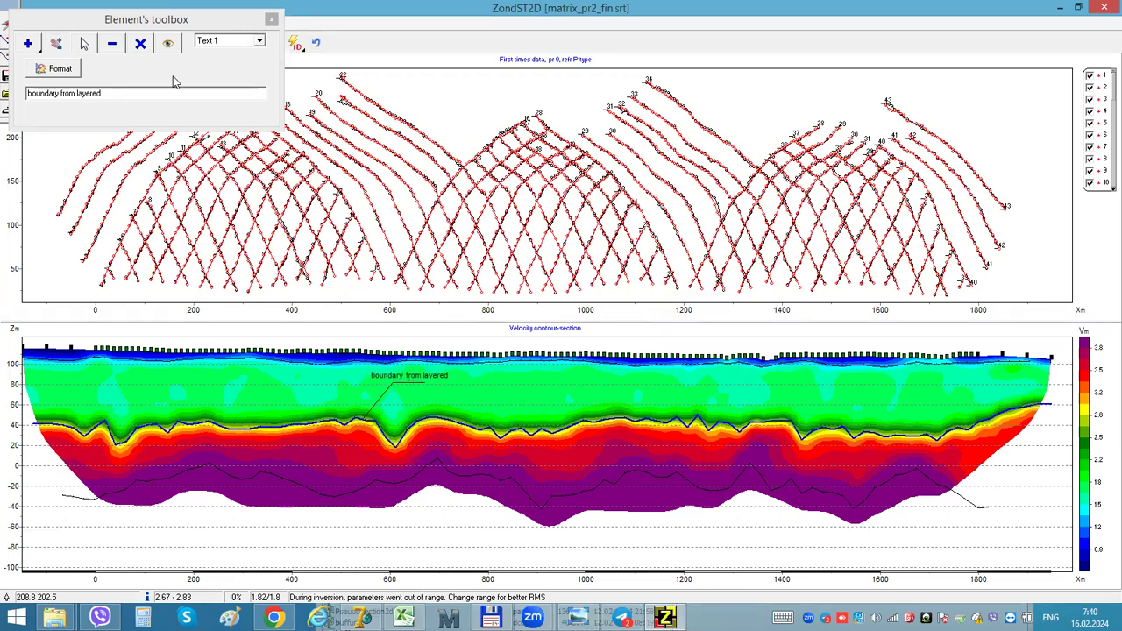
left_click(272, 19)
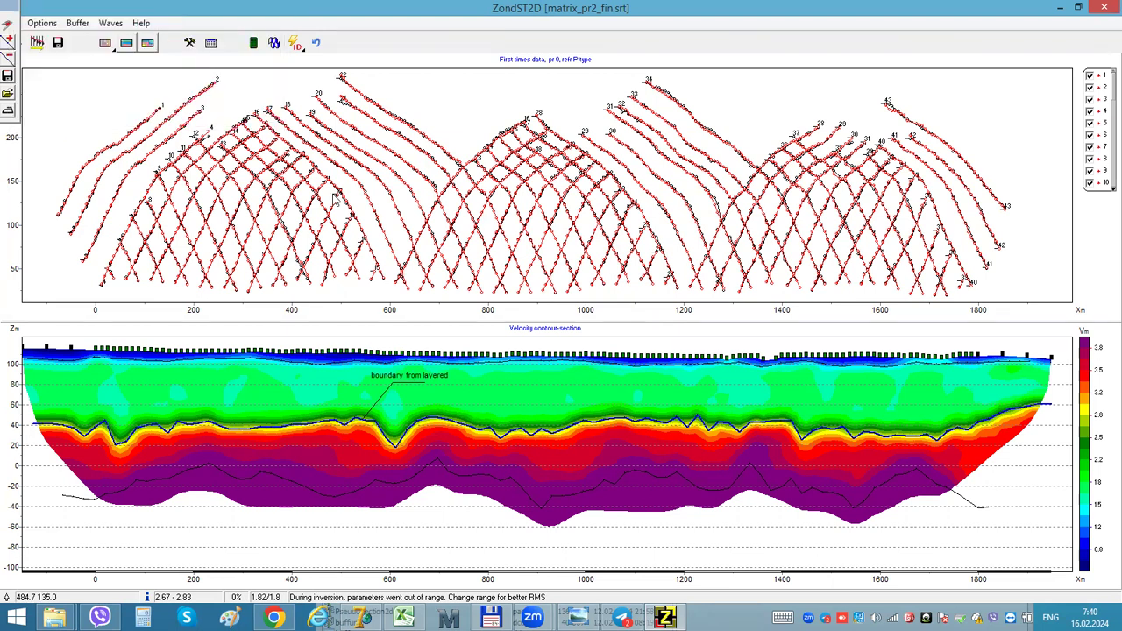